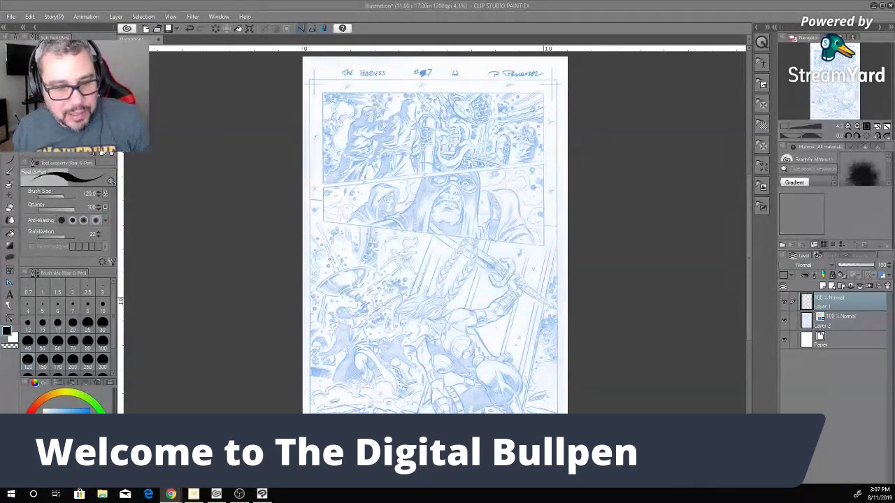
# Step: Outline the page's top panel with four black straight lines at brush size 50, following the pencilled border
pyautogui.scroll(2, 375, 231)
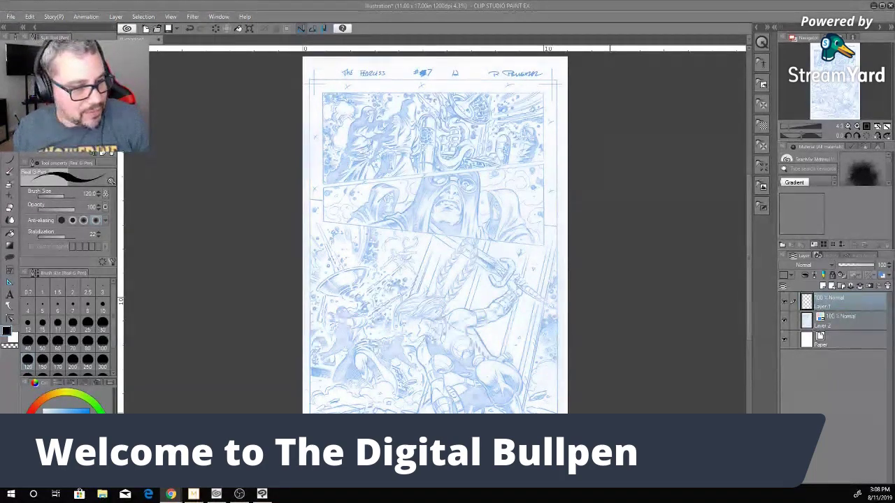
pyautogui.moveTo(375, 231); pyautogui.dragTo(520, 231)
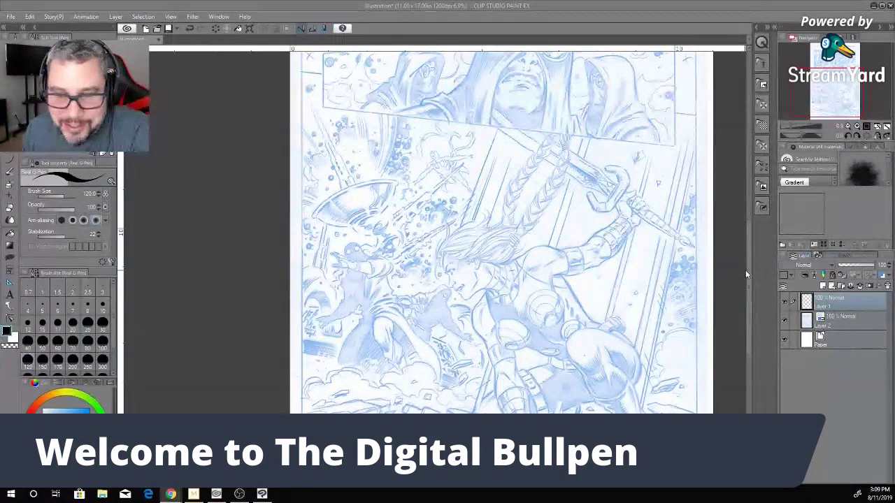
pyautogui.scroll(10, 745, 213)
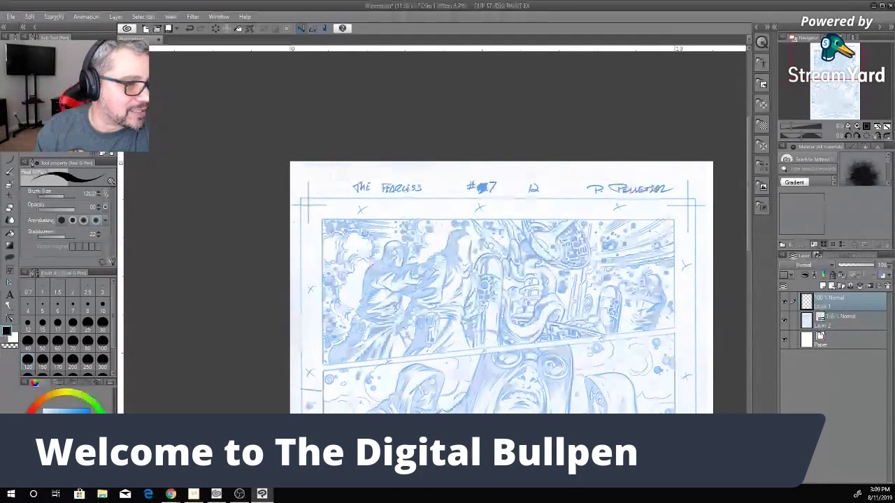
pyautogui.click(16, 165)
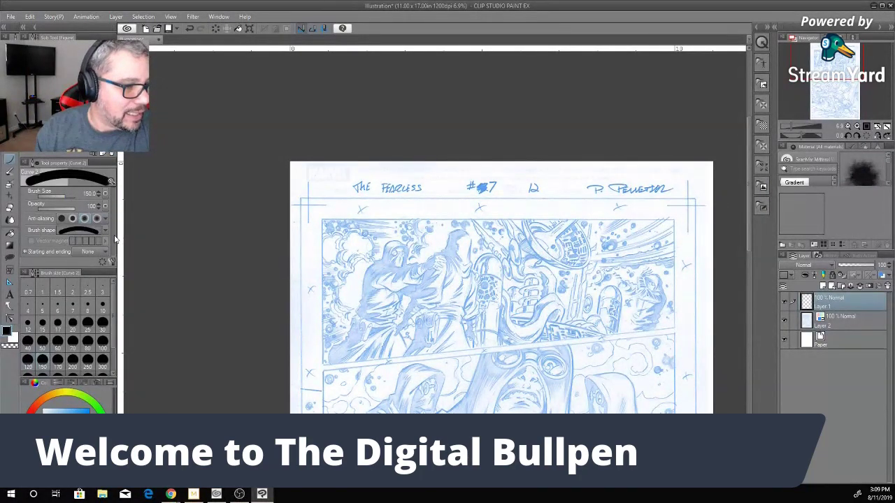
pyautogui.click(42, 56)
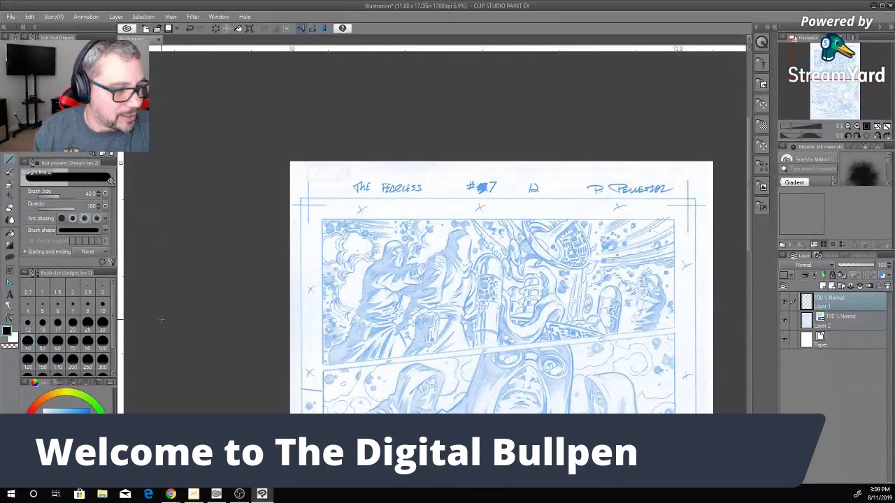
pyautogui.click(43, 342)
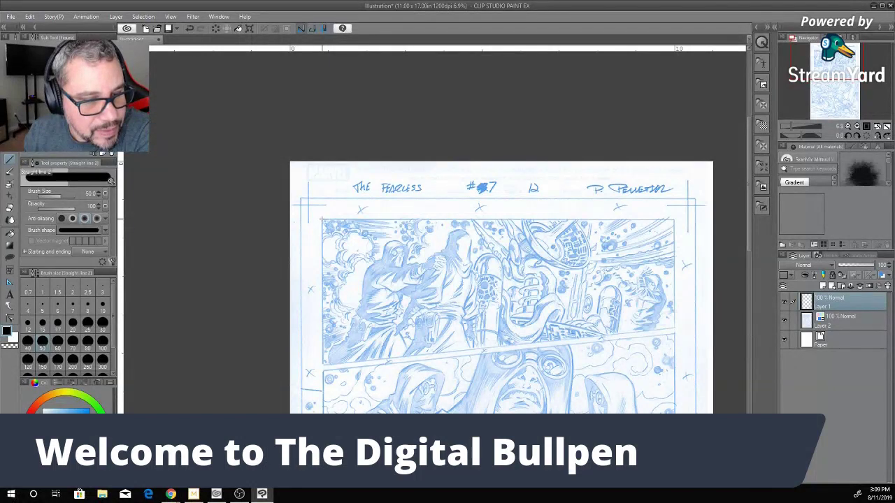
pyautogui.moveTo(322, 219); pyautogui.dragTo(675, 220)
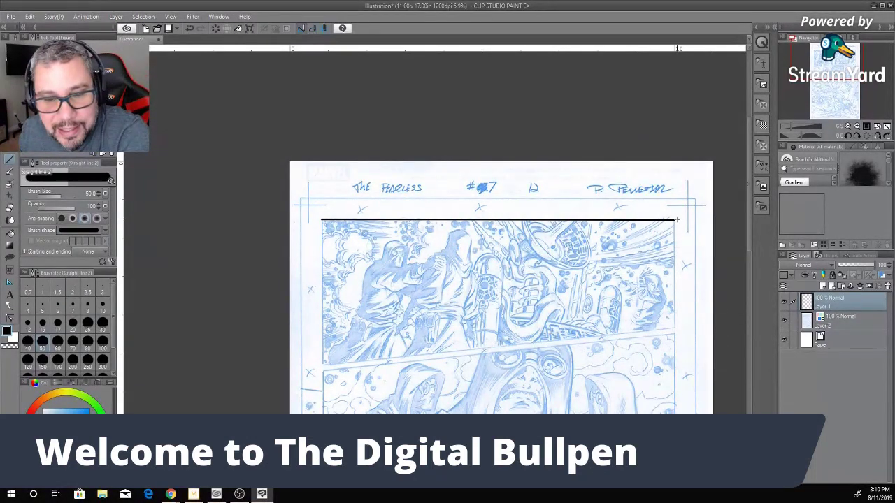
pyautogui.moveTo(674, 219); pyautogui.dragTo(673, 326)
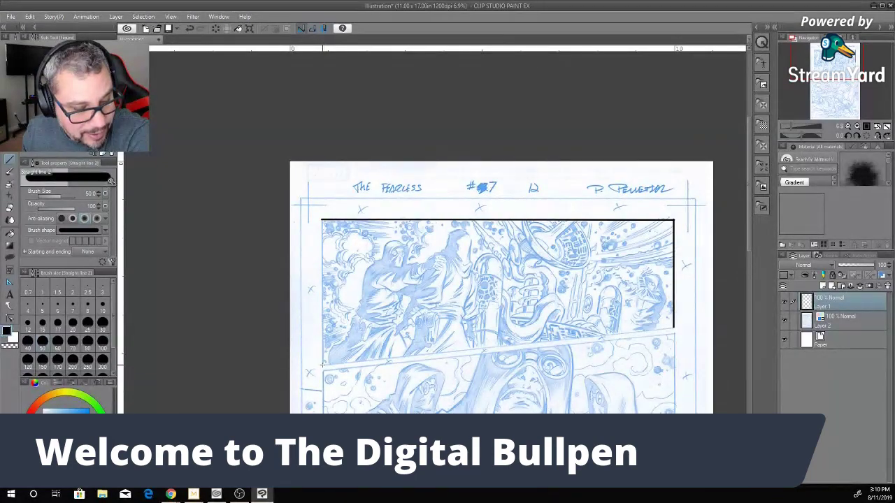
pyautogui.moveTo(322, 364)
pyautogui.mouseDown()
pyautogui.moveTo(502, 326)
pyautogui.moveTo(675, 327)
pyautogui.mouseUp()
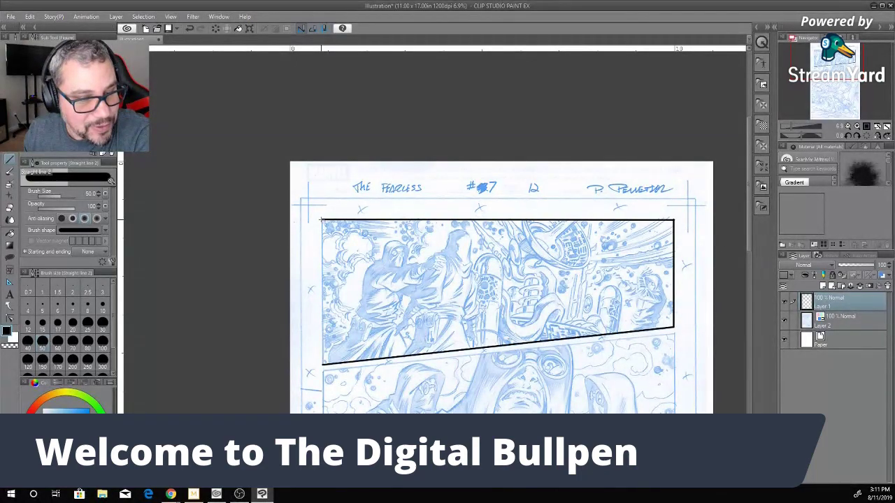
pyautogui.moveTo(322, 220); pyautogui.dragTo(322, 365)
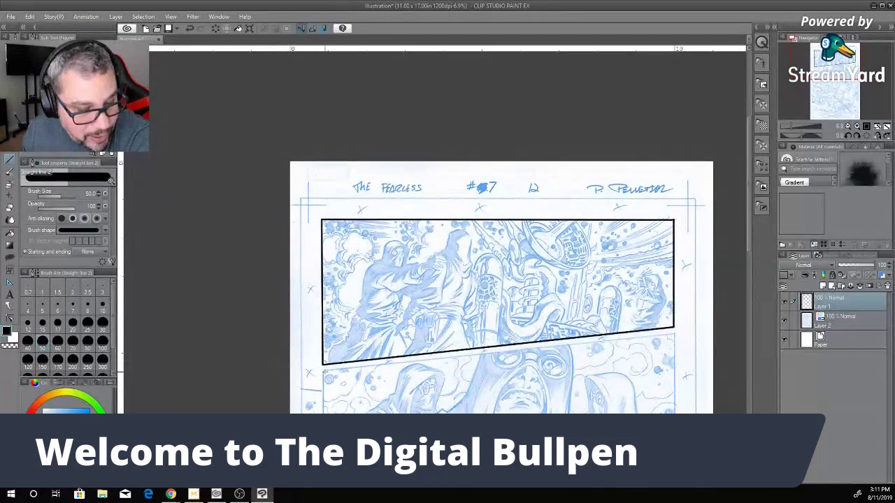
# Step: Outline the second panel with straight lines and add a short line from its right side to the outer page border
pyautogui.moveTo(323, 370)
pyautogui.mouseDown()
pyautogui.moveTo(711, 335)
pyautogui.moveTo(674, 338)
pyautogui.mouseUp()
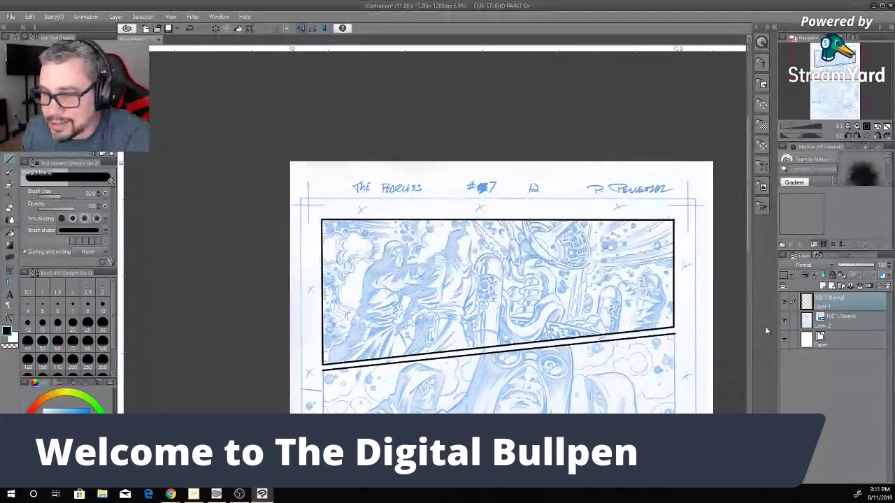
pyautogui.moveTo(748, 244); pyautogui.dragTo(748, 286)
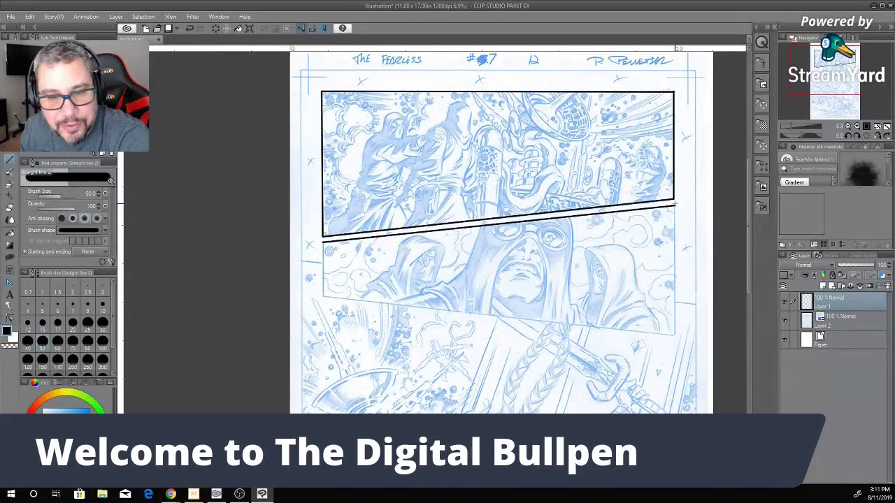
pyautogui.moveTo(674, 208); pyautogui.dragTo(675, 336)
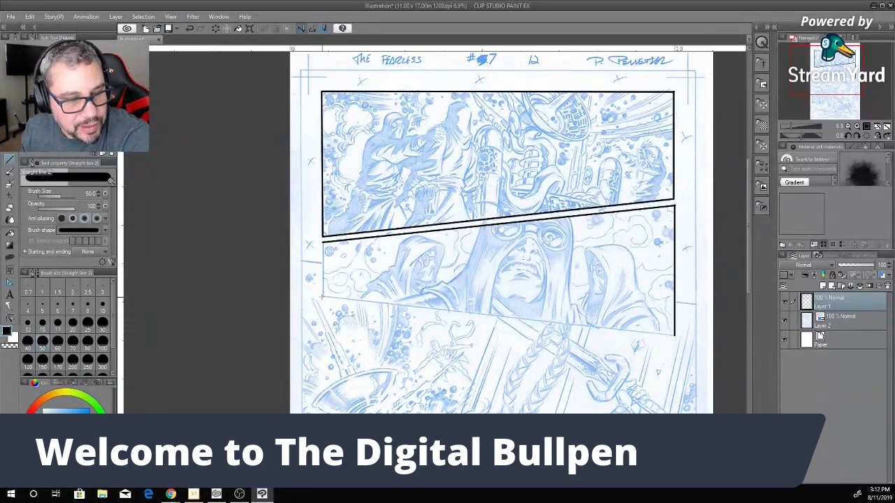
pyautogui.moveTo(323, 296)
pyautogui.mouseDown()
pyautogui.moveTo(439, 326)
pyautogui.moveTo(545, 319)
pyautogui.moveTo(640, 323)
pyautogui.moveTo(675, 335)
pyautogui.mouseUp()
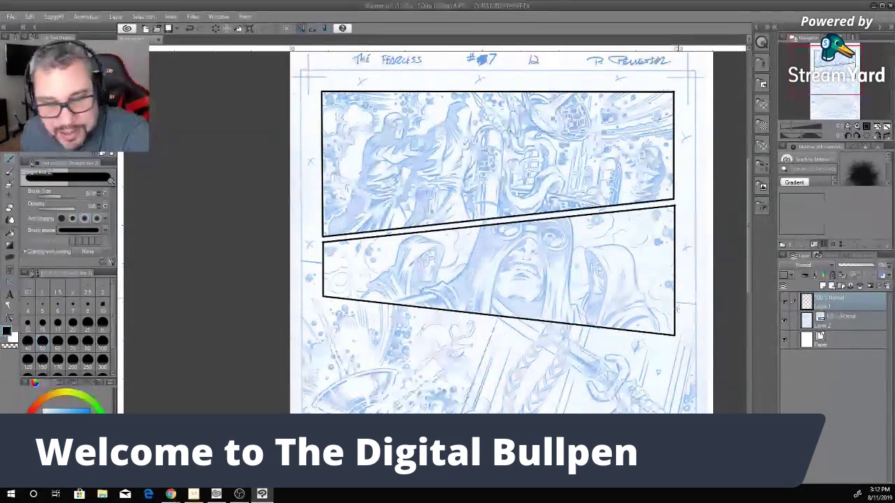
pyautogui.moveTo(675, 302); pyautogui.dragTo(696, 305)
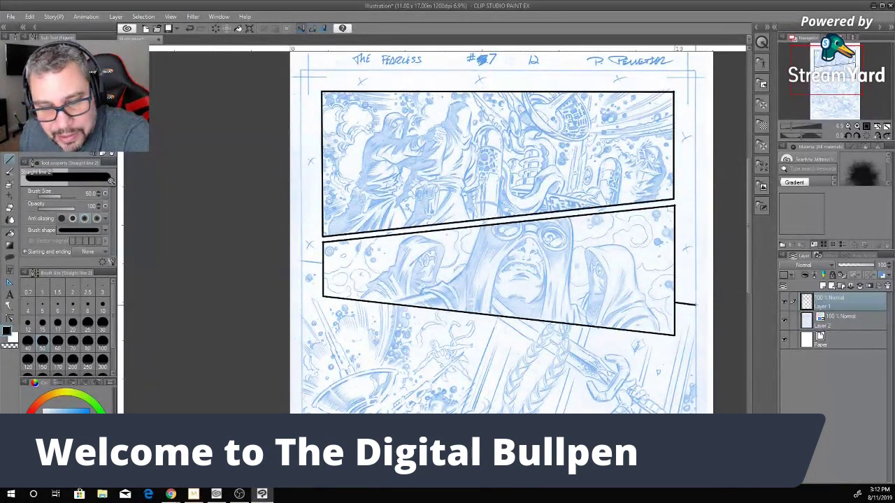
pyautogui.moveTo(747, 284); pyautogui.dragTo(753, 352)
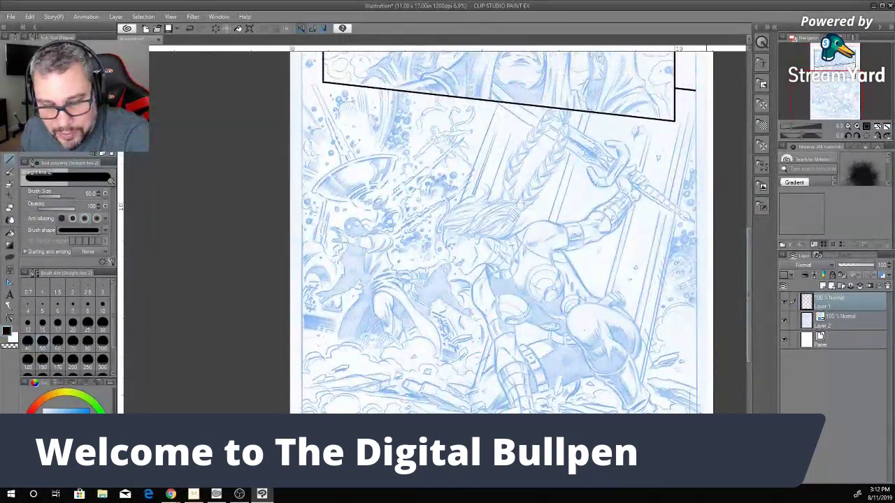
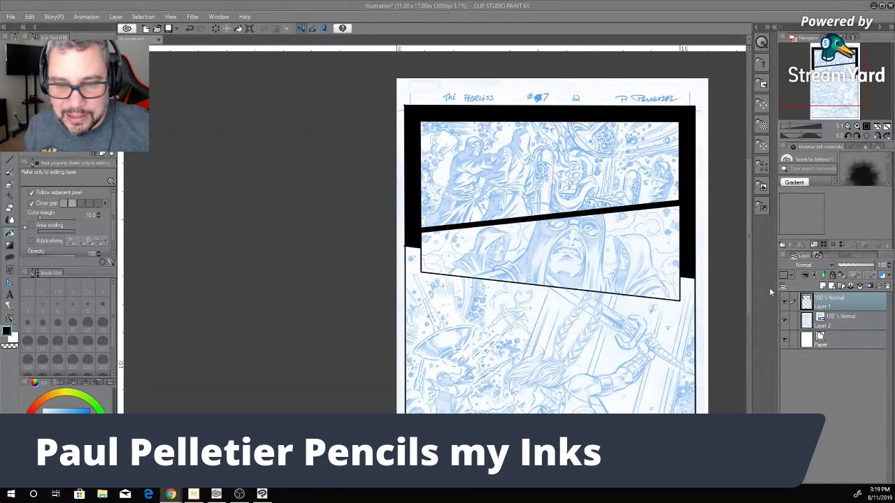
# Step: With the Real G-Pen at size 70, ink the second panel's right-hand hooded figure: lower front hood edge, back of hood and shoulder
pyautogui.scroll(1, 642, 282)
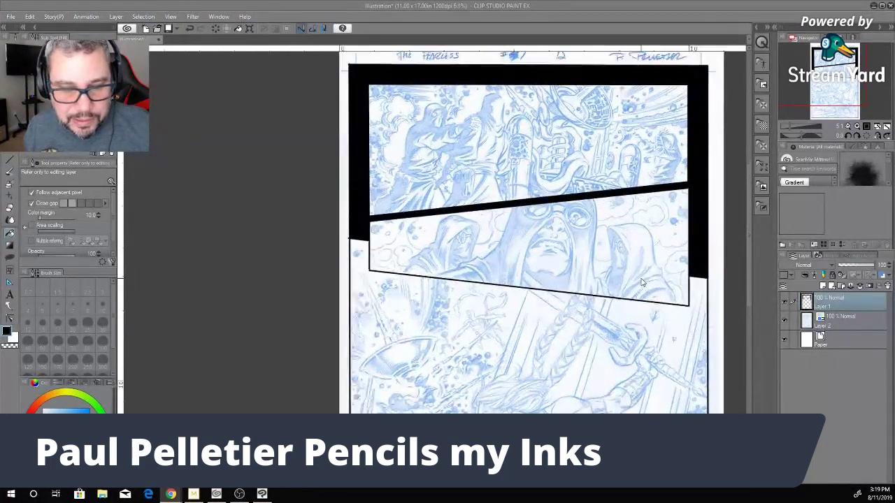
pyautogui.scroll(4, 642, 282)
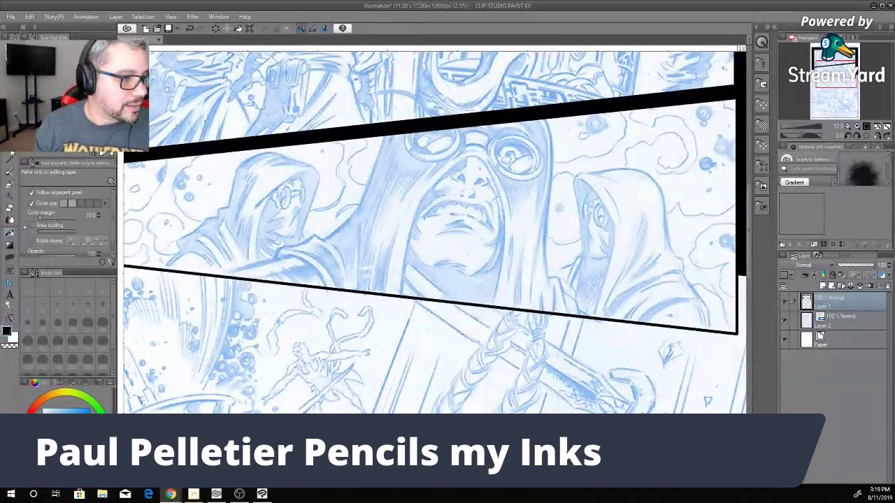
pyautogui.click(9, 171)
pyautogui.click(73, 342)
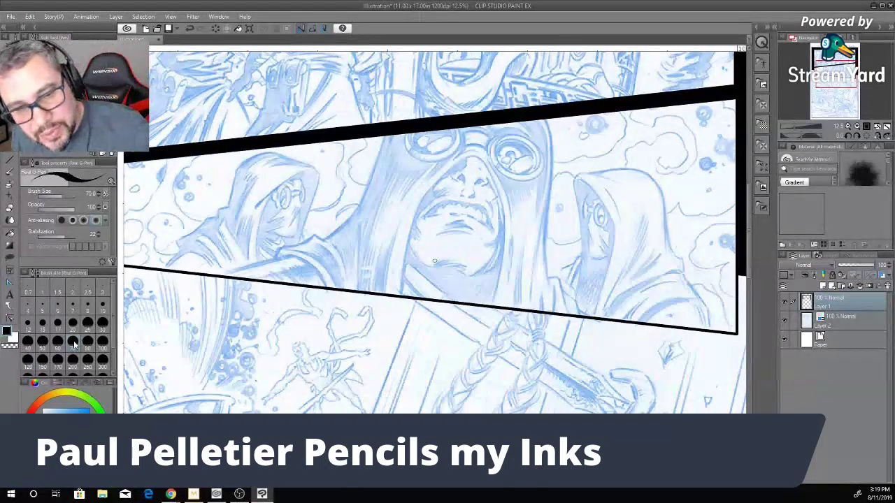
pyautogui.moveTo(574, 181)
pyautogui.mouseDown()
pyautogui.moveTo(582, 258)
pyautogui.moveTo(575, 297)
pyautogui.mouseUp()
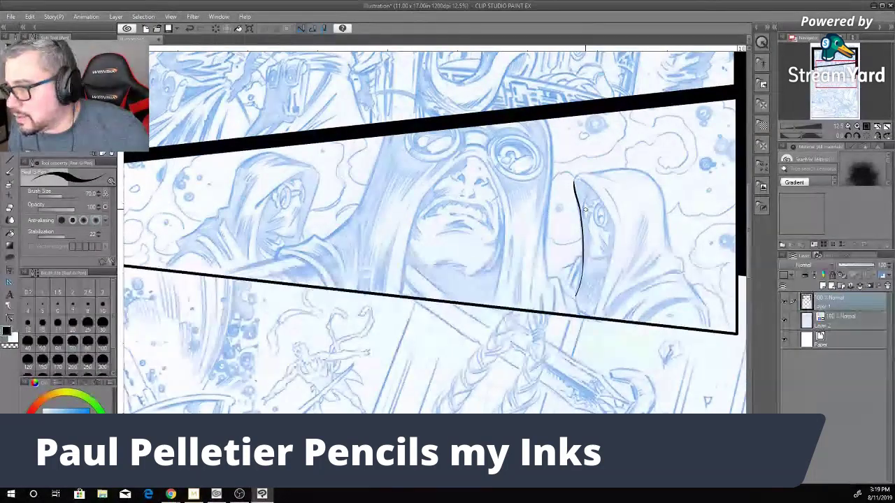
pyautogui.hotkey('ctrl', 'z')
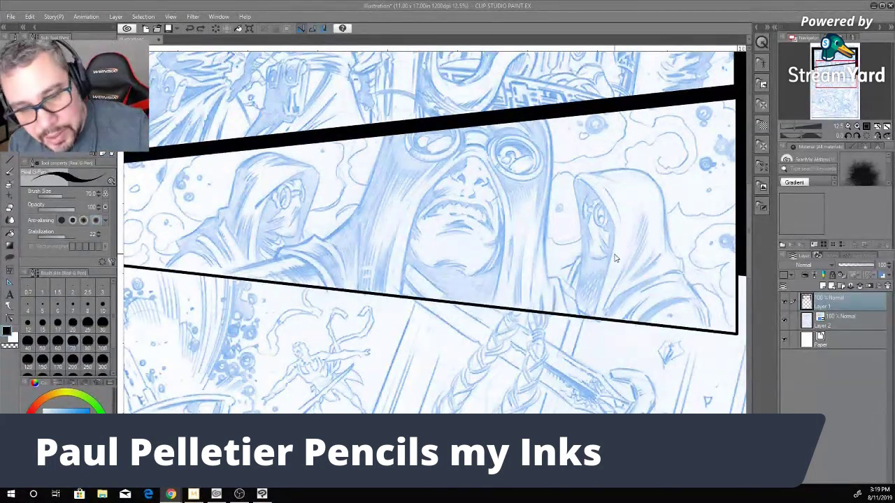
pyautogui.moveTo(613, 237); pyautogui.dragTo(595, 312)
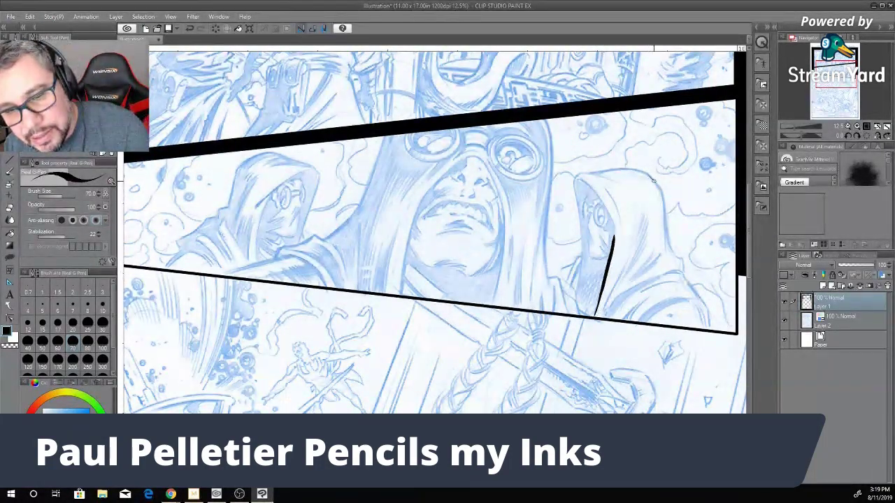
pyautogui.moveTo(662, 192); pyautogui.dragTo(665, 251)
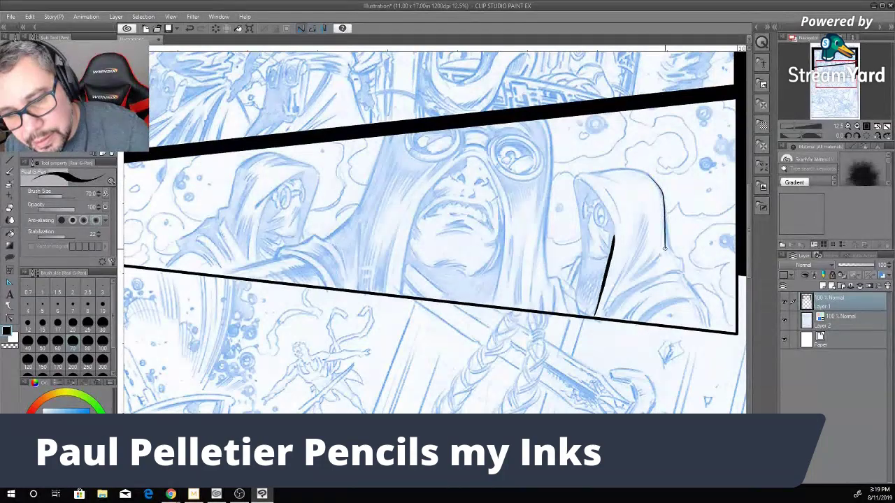
pyautogui.moveTo(665, 214)
pyautogui.mouseDown()
pyautogui.moveTo(683, 274)
pyautogui.moveTo(683, 259)
pyautogui.moveTo(670, 256)
pyautogui.moveTo(710, 329)
pyautogui.mouseUp()
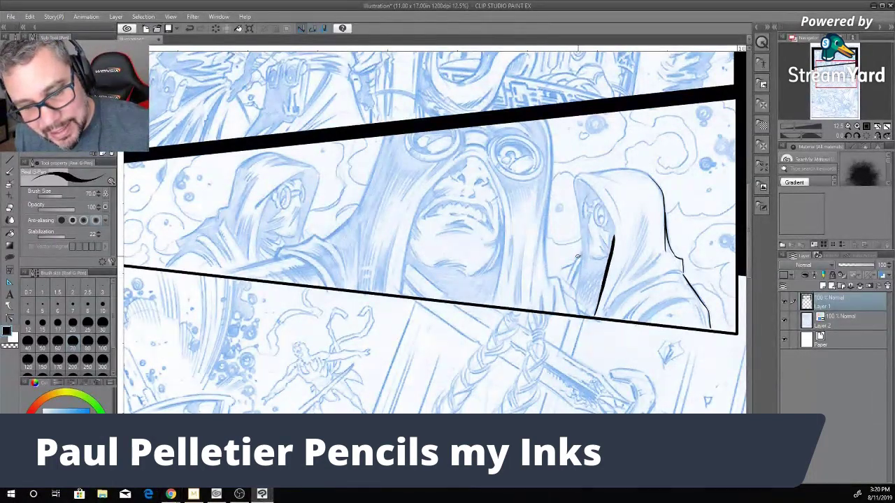
# Step: Ink the face-side outline of the right-hand figure's hood and the small cloth folds at its lower end
pyautogui.moveTo(579, 258); pyautogui.dragTo(569, 285)
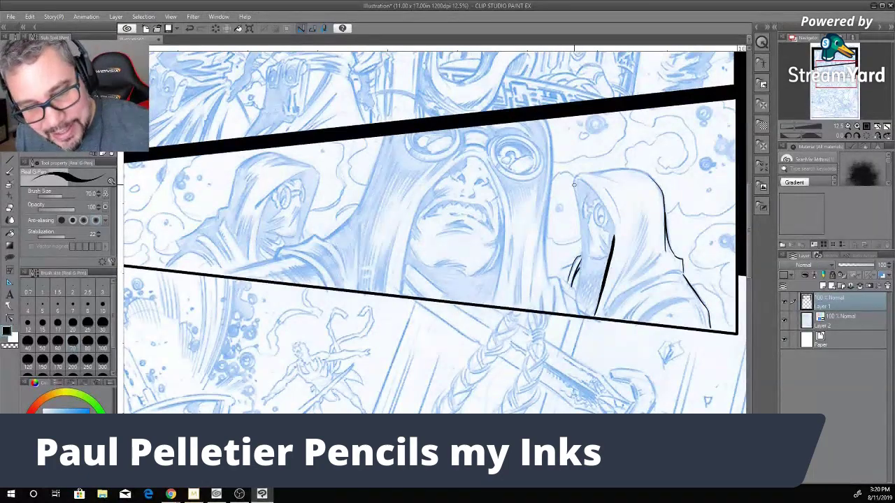
pyautogui.moveTo(574, 183); pyautogui.dragTo(578, 284)
pyautogui.moveTo(580, 278); pyautogui.dragTo(576, 295)
pyautogui.moveTo(579, 286)
pyautogui.mouseDown()
pyautogui.moveTo(575, 300)
pyautogui.moveTo(578, 291)
pyautogui.mouseUp()
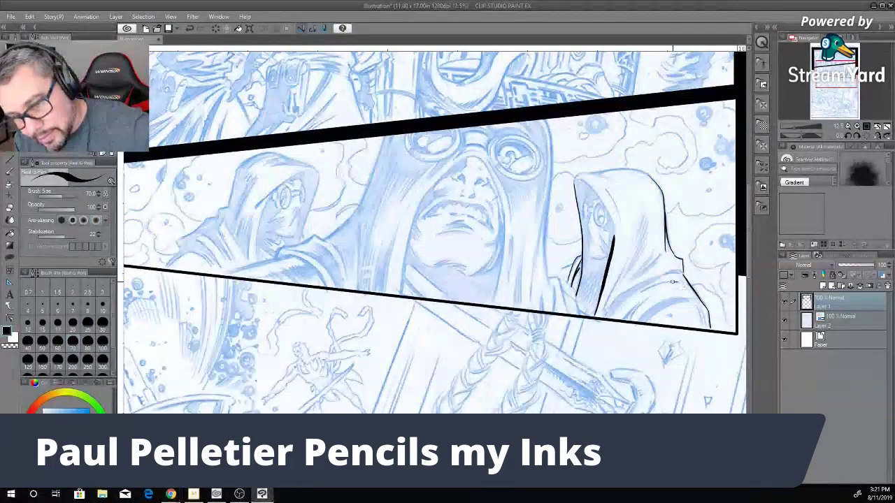
# Step: Ink the curved shoulder and sleeve folds of the right-hand figure's robe, just above the panel's lower border
pyautogui.moveTo(663, 282)
pyautogui.mouseDown()
pyautogui.moveTo(639, 295)
pyautogui.moveTo(645, 300)
pyautogui.moveTo(622, 322)
pyautogui.mouseUp()
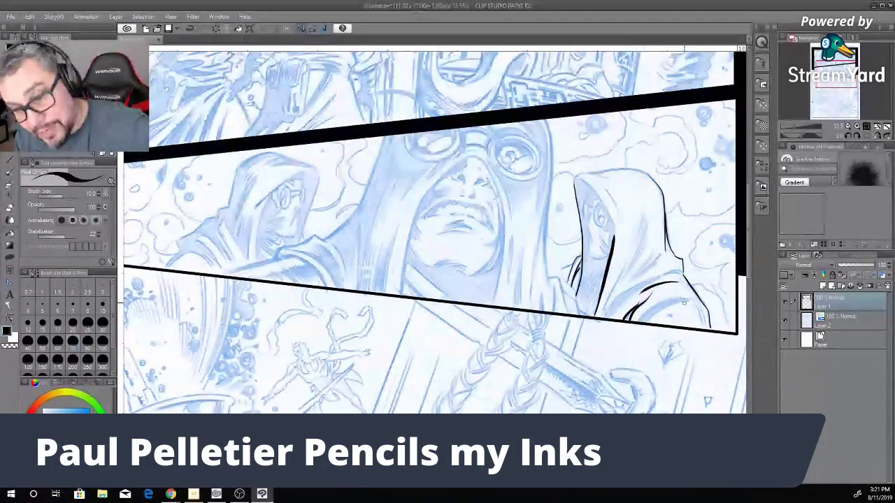
pyautogui.moveTo(683, 302); pyautogui.dragTo(636, 321)
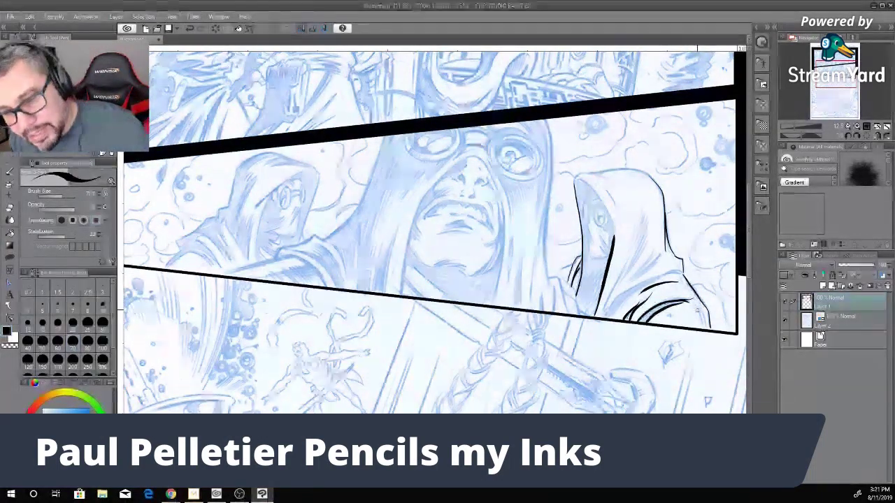
pyautogui.moveTo(696, 311)
pyautogui.mouseDown()
pyautogui.moveTo(702, 327)
pyautogui.moveTo(705, 319)
pyautogui.mouseUp()
pyautogui.moveTo(702, 316); pyautogui.dragTo(707, 328)
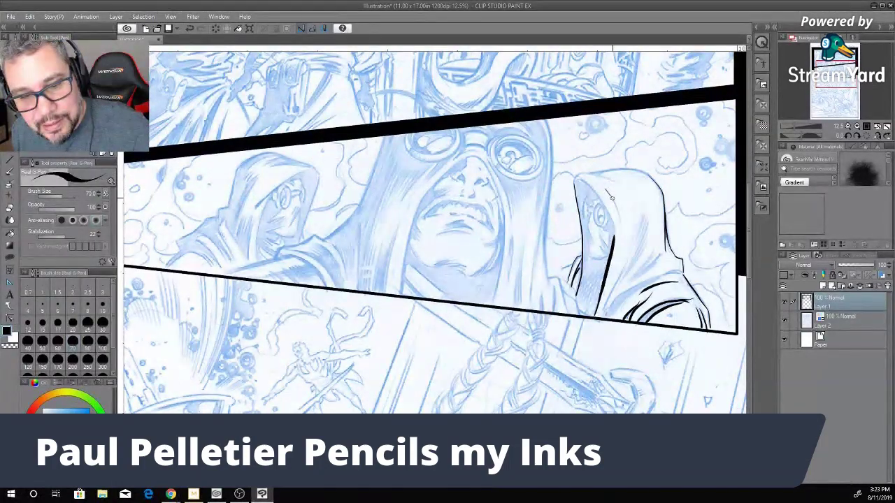
# Step: Ink the inner rim of the right-hand figure's hood opening and the fabric folds running down the hood's side
pyautogui.moveTo(616, 209)
pyautogui.mouseDown()
pyautogui.moveTo(604, 188)
pyautogui.moveTo(619, 214)
pyautogui.mouseUp()
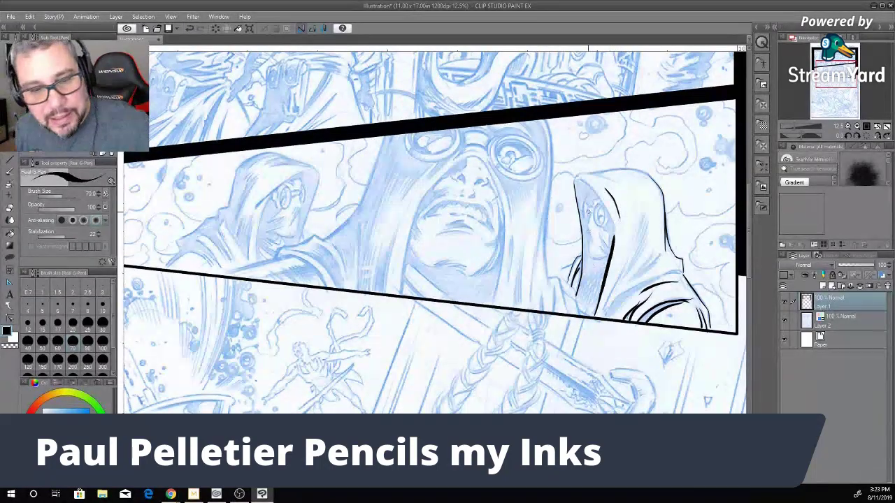
pyautogui.moveTo(576, 190)
pyautogui.mouseDown()
pyautogui.moveTo(576, 179)
pyautogui.moveTo(593, 187)
pyautogui.moveTo(617, 236)
pyautogui.mouseUp()
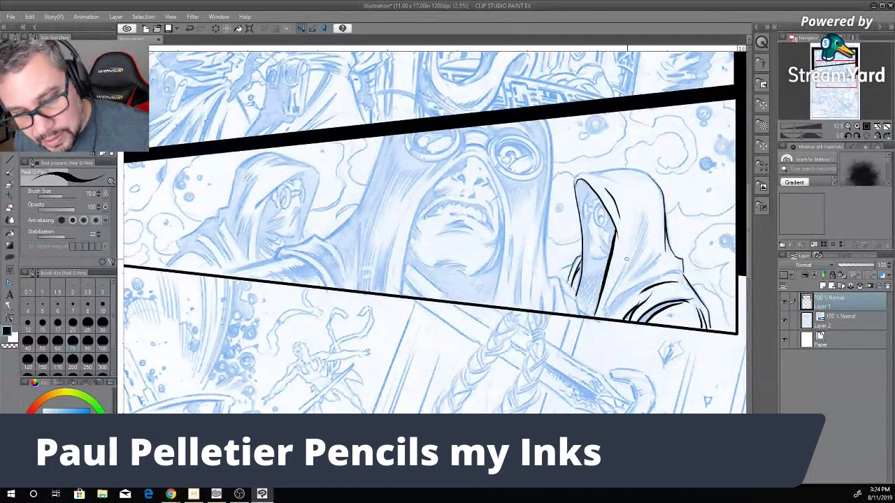
pyautogui.moveTo(615, 284); pyautogui.dragTo(602, 311)
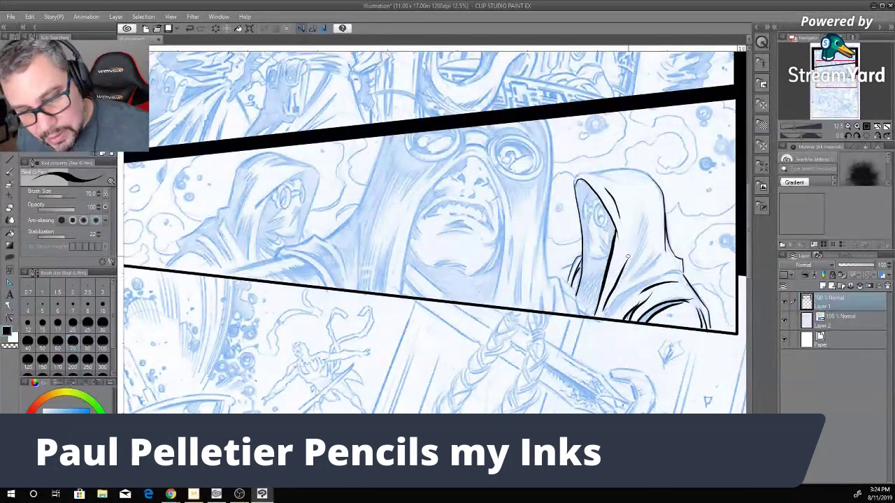
pyautogui.moveTo(631, 269); pyautogui.dragTo(623, 278)
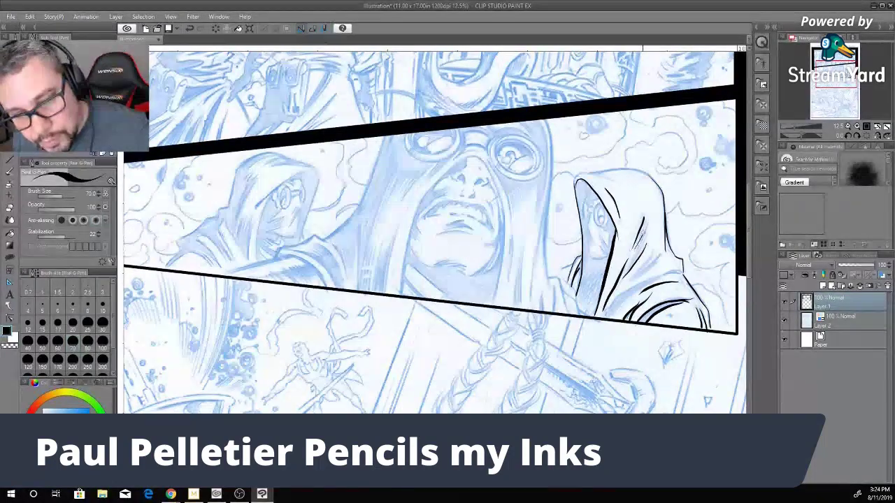
pyautogui.moveTo(641, 219); pyautogui.dragTo(647, 241)
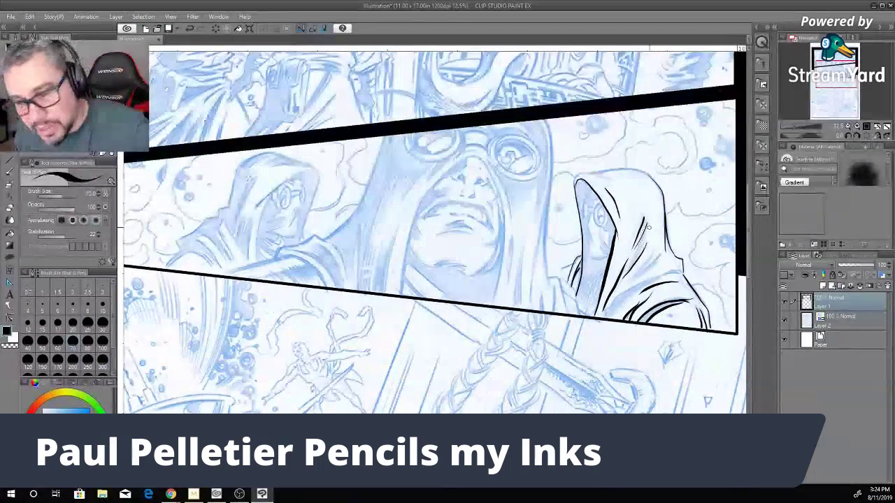
# Step: Add another fold stroke to the side of the right-hand figure's hood
pyautogui.moveTo(646, 228); pyautogui.dragTo(629, 261)
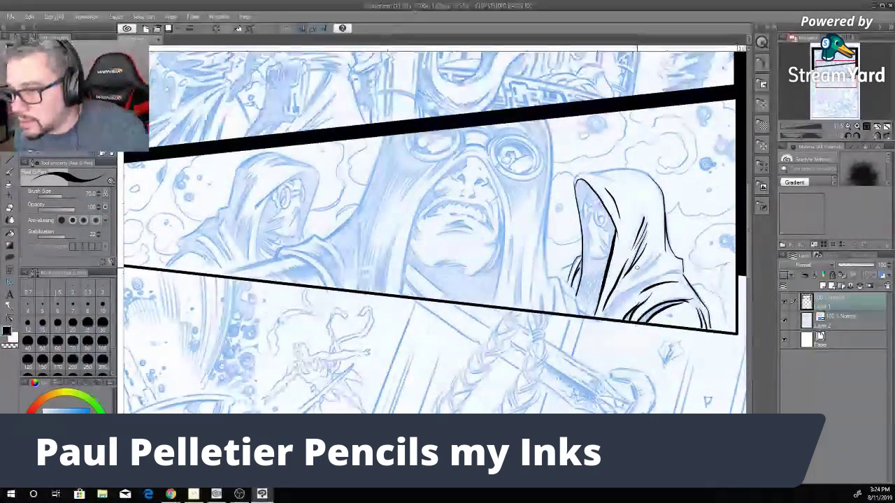
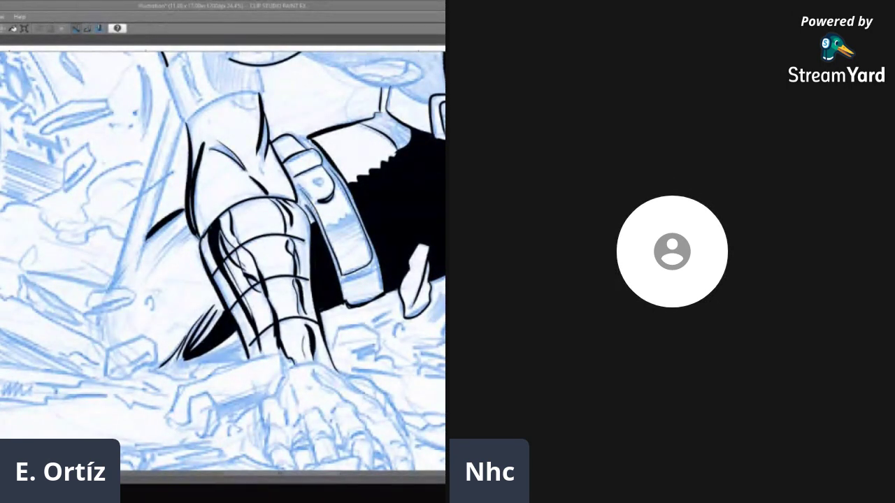
# Step: In the large lower panel, ink the head contour of the small dark creature facing the leaning woman
pyautogui.scroll(-6, 242, 233)
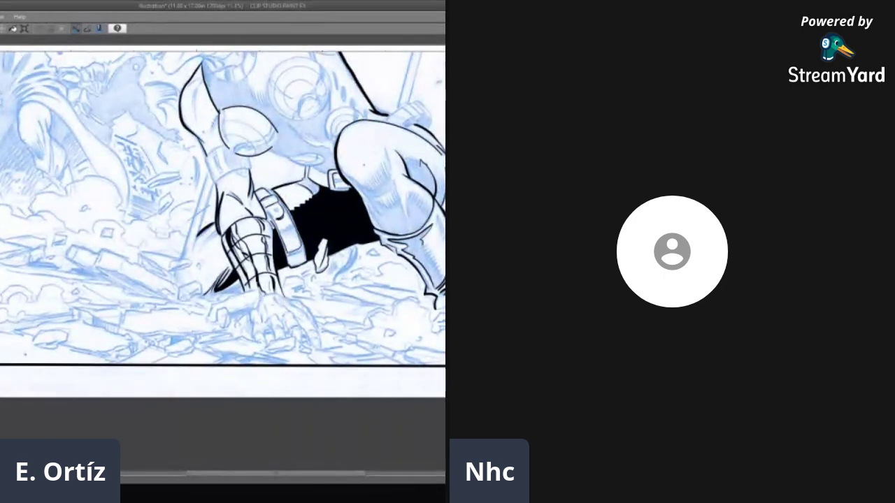
pyautogui.scroll(3, 223, 259)
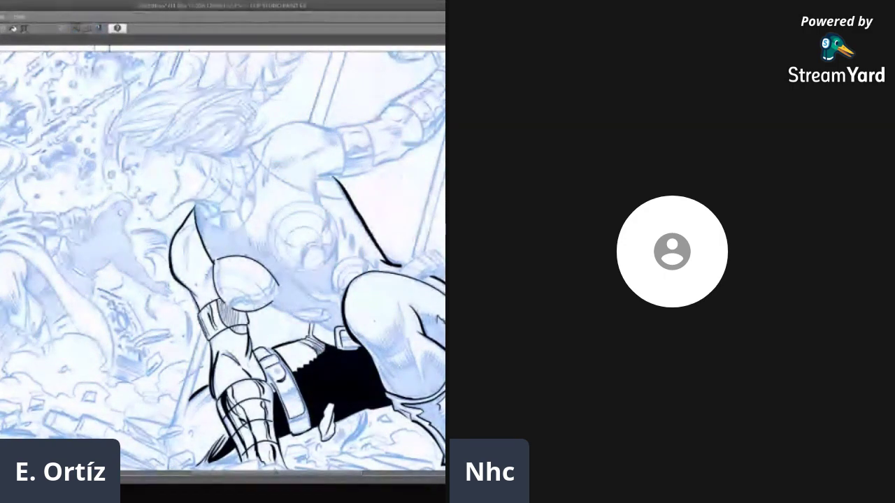
pyautogui.scroll(3, 224, 263)
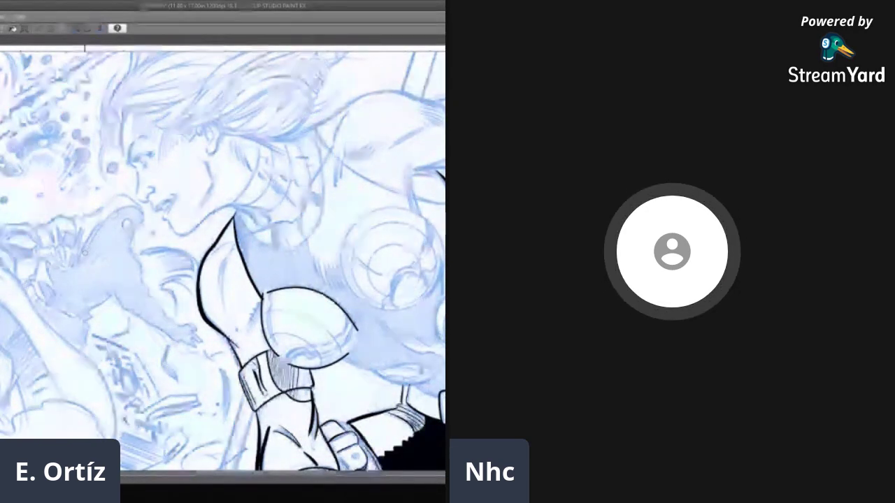
pyautogui.moveTo(87, 248)
pyautogui.mouseDown()
pyautogui.moveTo(115, 209)
pyautogui.moveTo(144, 215)
pyautogui.mouseUp()
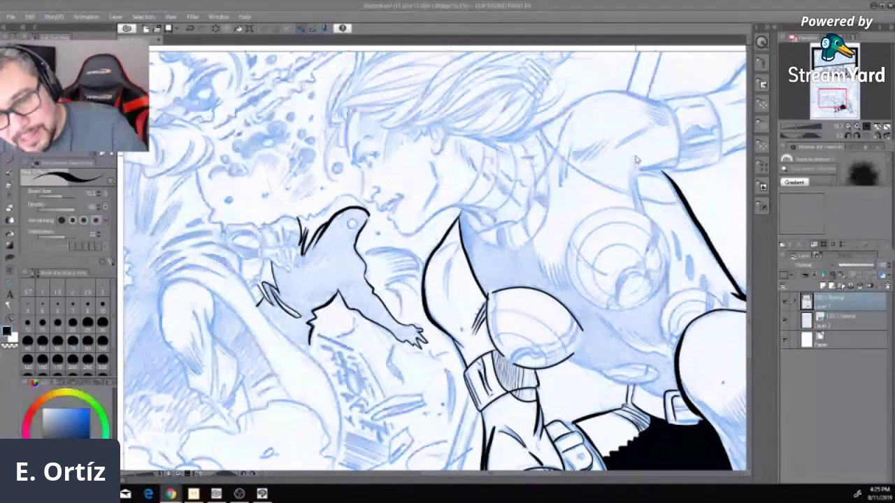
# Step: Ink three short, nearly parallel crease strokes beneath the woman's shoulder, beside her armpit
pyautogui.moveTo(634, 165); pyautogui.dragTo(645, 213)
pyautogui.moveTo(628, 172); pyautogui.dragTo(634, 210)
pyautogui.moveTo(634, 175); pyautogui.dragTo(642, 214)
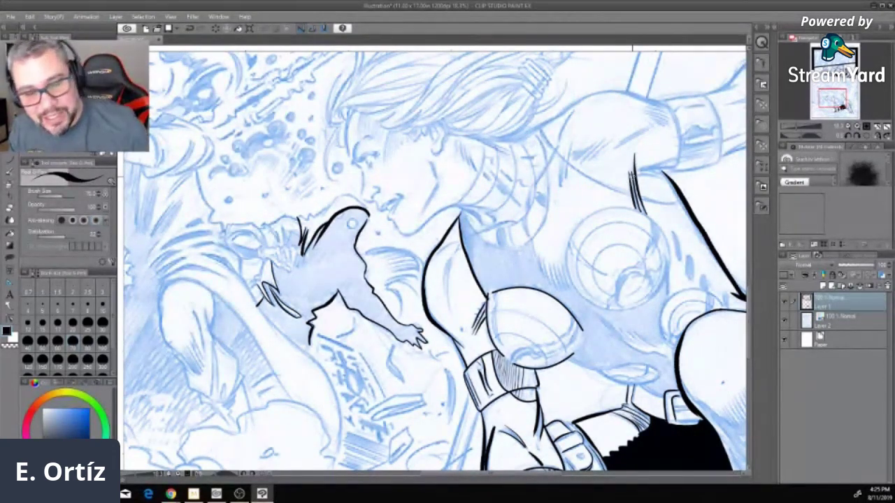
# Step: Ink the contours of the woman's lower torso, from her side beside the chest emblem down to the belt
pyautogui.moveTo(669, 271); pyautogui.dragTo(667, 297)
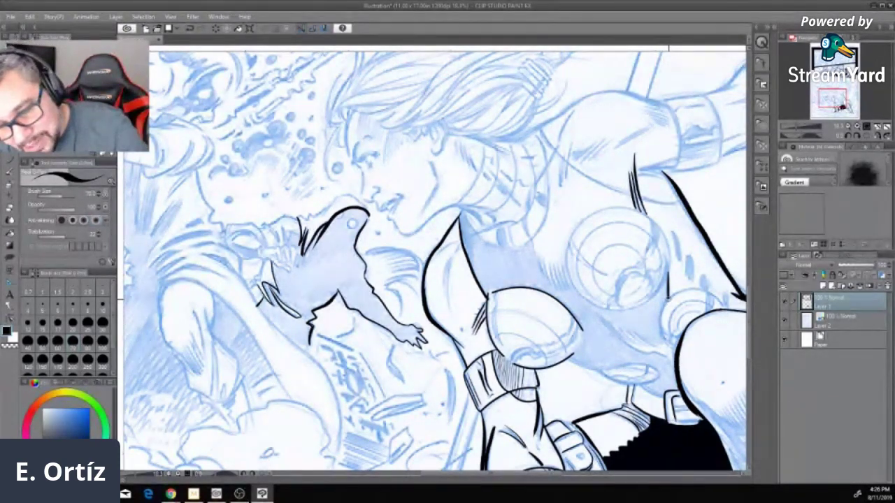
pyautogui.moveTo(657, 326)
pyautogui.mouseDown()
pyautogui.moveTo(669, 348)
pyautogui.moveTo(657, 326)
pyautogui.mouseUp()
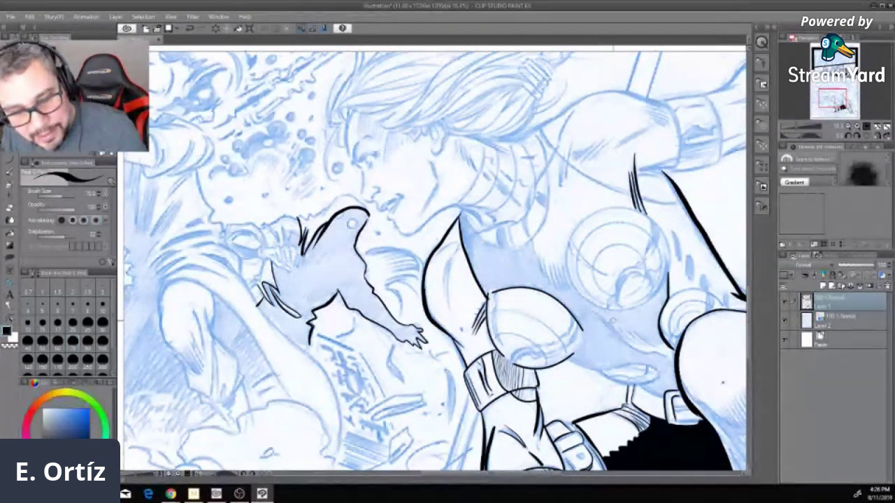
pyautogui.moveTo(663, 357); pyautogui.dragTo(627, 346)
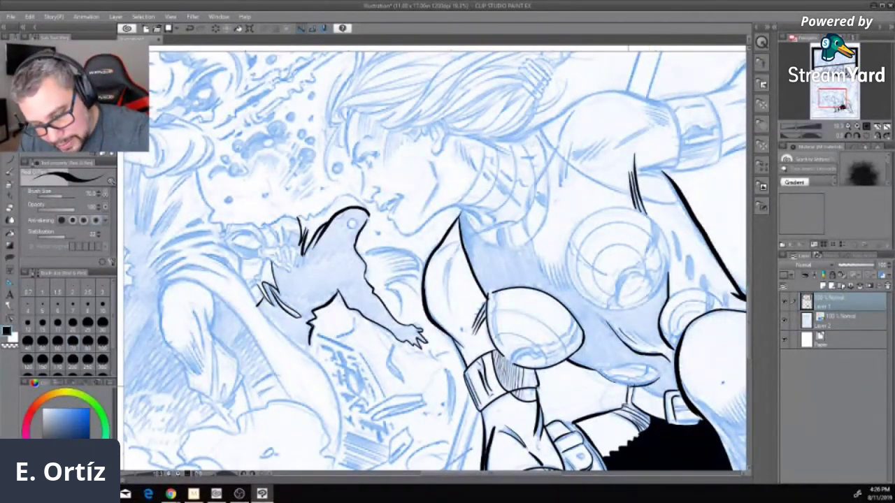
pyautogui.moveTo(596, 368)
pyautogui.mouseDown()
pyautogui.moveTo(627, 390)
pyautogui.moveTo(599, 370)
pyautogui.moveTo(645, 379)
pyautogui.mouseUp()
pyautogui.moveTo(654, 396); pyautogui.dragTo(678, 408)
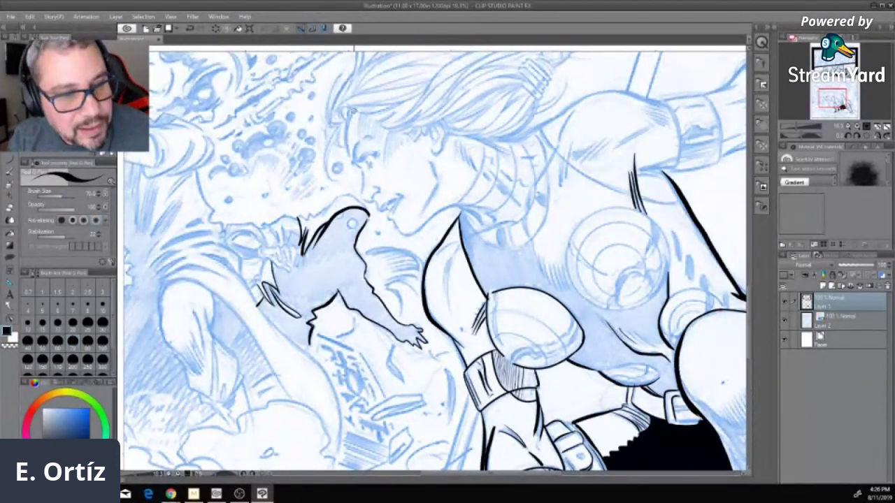
# Step: Ink the woman's facial profile from the forehead down to the nose, redoing the first forehead stroke
pyautogui.moveTo(352, 110); pyautogui.dragTo(344, 144)
pyautogui.hotkey('ctrl', 'z')
pyautogui.moveTo(353, 109); pyautogui.dragTo(345, 130)
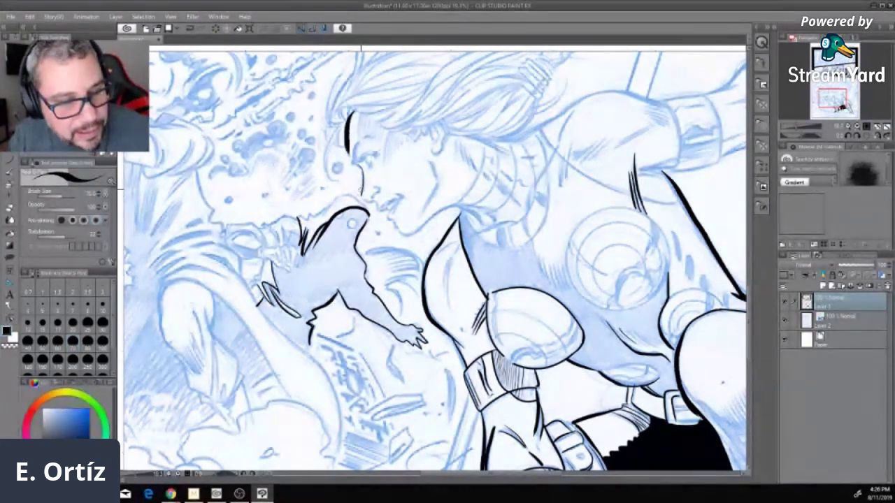
pyautogui.moveTo(357, 162); pyautogui.dragTo(363, 199)
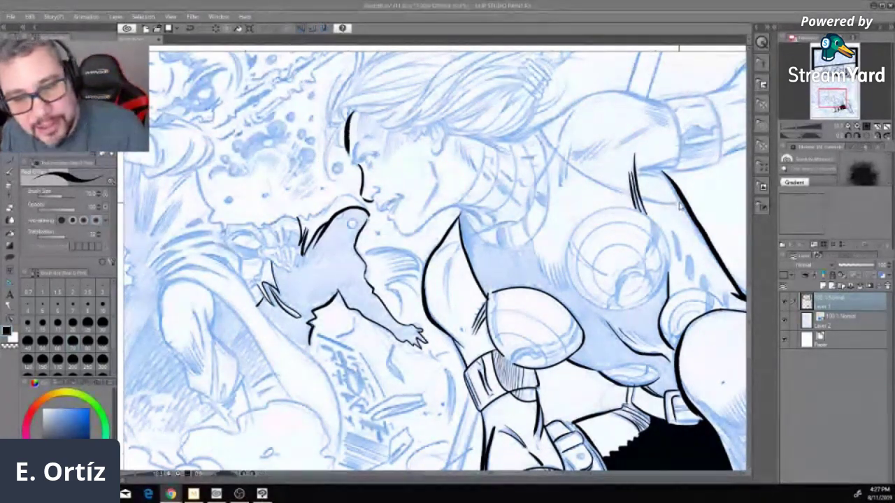
pyautogui.moveTo(683, 200); pyautogui.dragTo(621, 200)
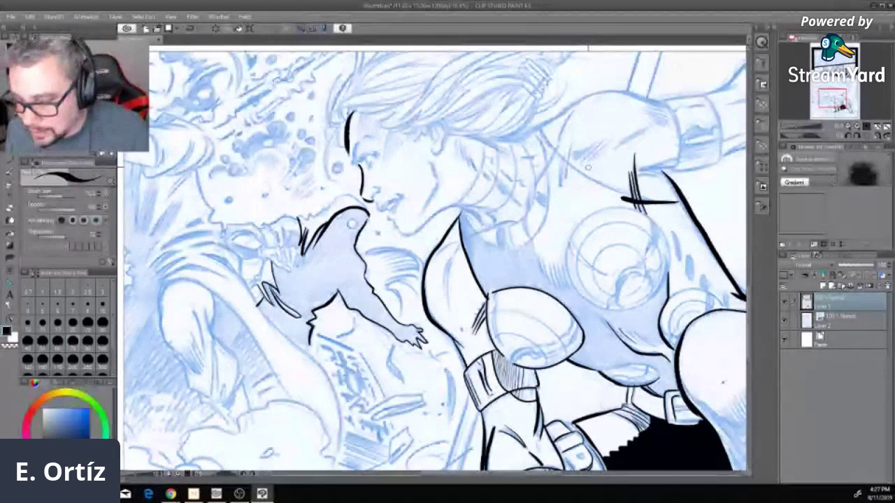
pyautogui.hotkey('ctrl', 'z')
pyautogui.hotkey('ctrl', 'z')
# Step: Ink the curved seam under the woman's shoulder, the shoulder's front edge and short crease strokes across the seam
pyautogui.moveTo(543, 128)
pyautogui.mouseDown()
pyautogui.moveTo(589, 179)
pyautogui.moveTo(660, 202)
pyautogui.moveTo(684, 194)
pyautogui.mouseUp()
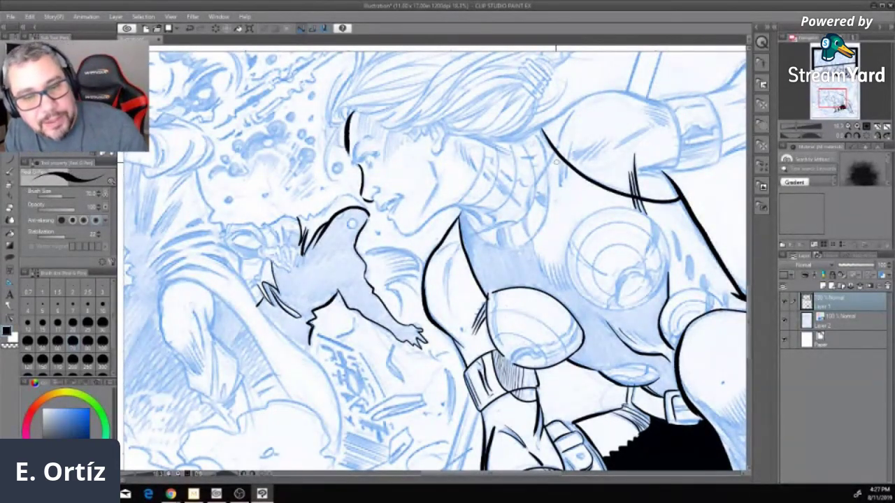
pyautogui.moveTo(571, 112); pyautogui.dragTo(558, 136)
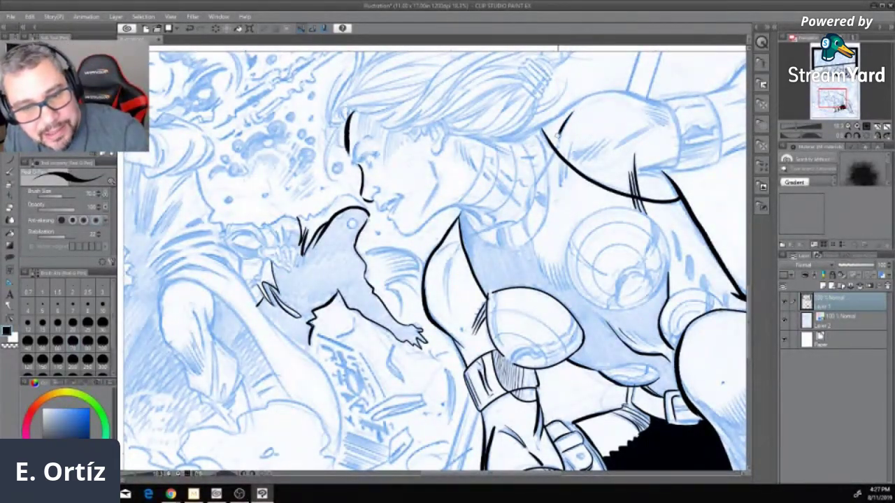
pyautogui.moveTo(571, 142)
pyautogui.mouseDown()
pyautogui.moveTo(565, 179)
pyautogui.moveTo(562, 149)
pyautogui.moveTo(560, 187)
pyautogui.mouseUp()
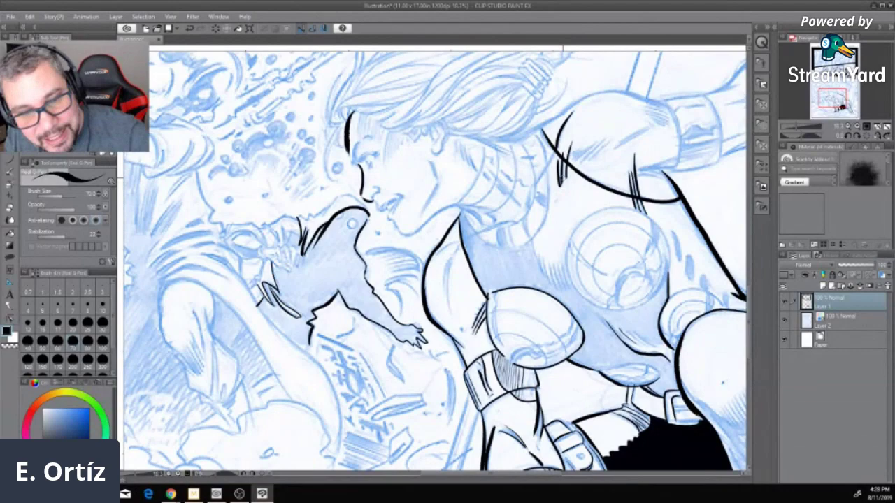
# Step: Add diagonal shading strokes on the woman's shoulder and heavy tapered creases at the armpit
pyautogui.moveTo(607, 142); pyautogui.dragTo(575, 165)
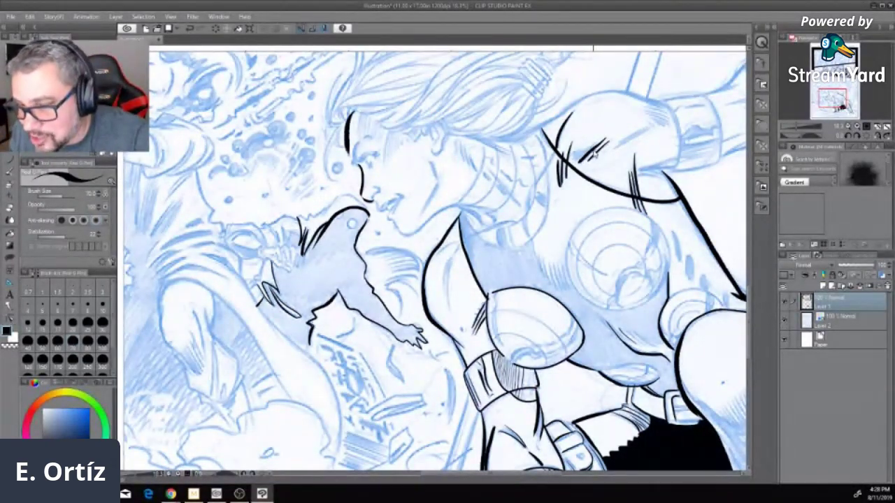
pyautogui.moveTo(608, 135)
pyautogui.mouseDown()
pyautogui.moveTo(579, 164)
pyautogui.moveTo(584, 152)
pyautogui.moveTo(570, 159)
pyautogui.mouseUp()
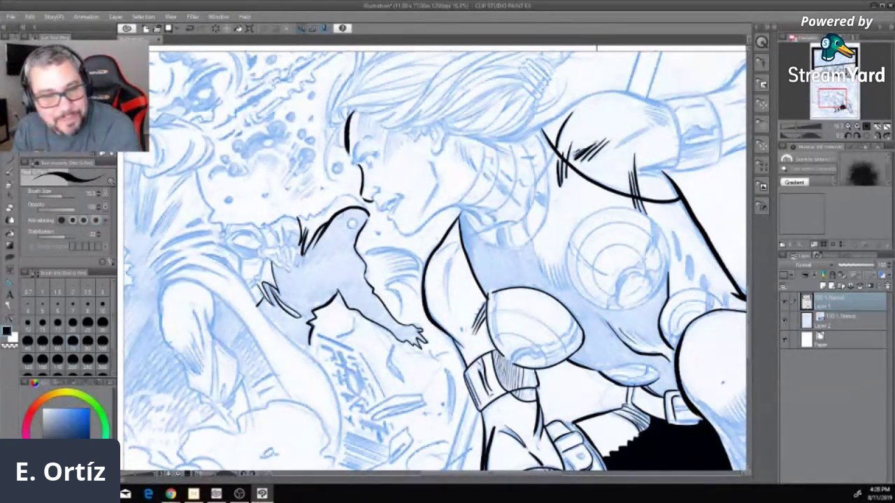
pyautogui.moveTo(661, 177)
pyautogui.mouseDown()
pyautogui.moveTo(633, 172)
pyautogui.moveTo(660, 177)
pyautogui.moveTo(636, 170)
pyautogui.moveTo(671, 159)
pyautogui.moveTo(641, 168)
pyautogui.mouseUp()
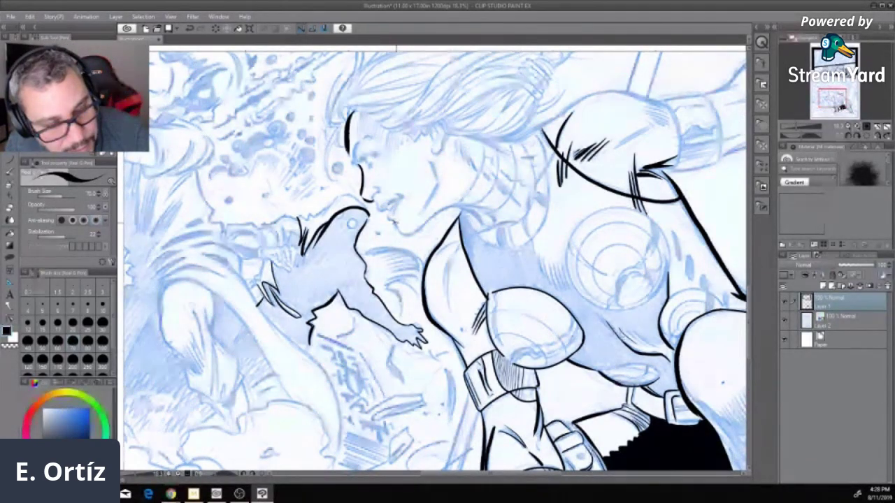
# Step: Ink the woman's jawline, the curved bands around her neck and the line down her cheek
pyautogui.moveTo(455, 204); pyautogui.dragTo(403, 234)
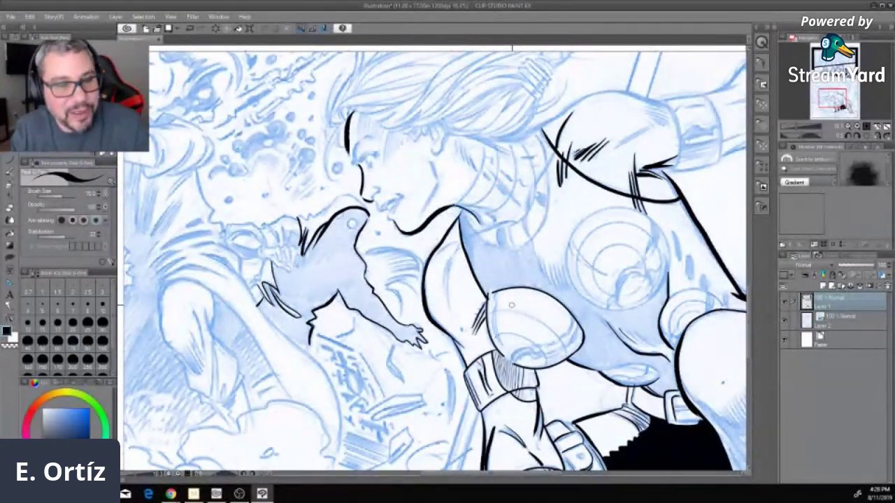
pyautogui.moveTo(484, 141)
pyautogui.mouseDown()
pyautogui.moveTo(483, 162)
pyautogui.moveTo(451, 208)
pyautogui.mouseUp()
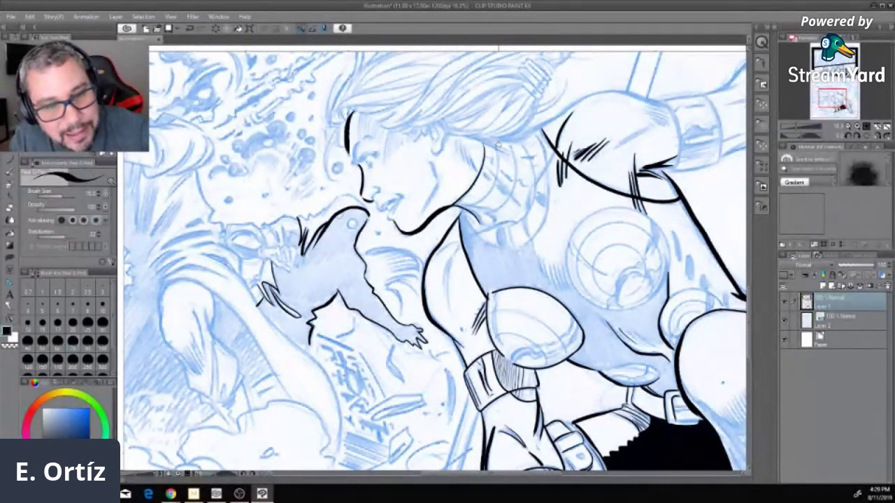
pyautogui.moveTo(498, 148)
pyautogui.mouseDown()
pyautogui.moveTo(485, 197)
pyautogui.moveTo(462, 210)
pyautogui.mouseUp()
pyautogui.moveTo(510, 140)
pyautogui.mouseDown()
pyautogui.moveTo(515, 179)
pyautogui.moveTo(504, 203)
pyautogui.moveTo(480, 213)
pyautogui.mouseUp()
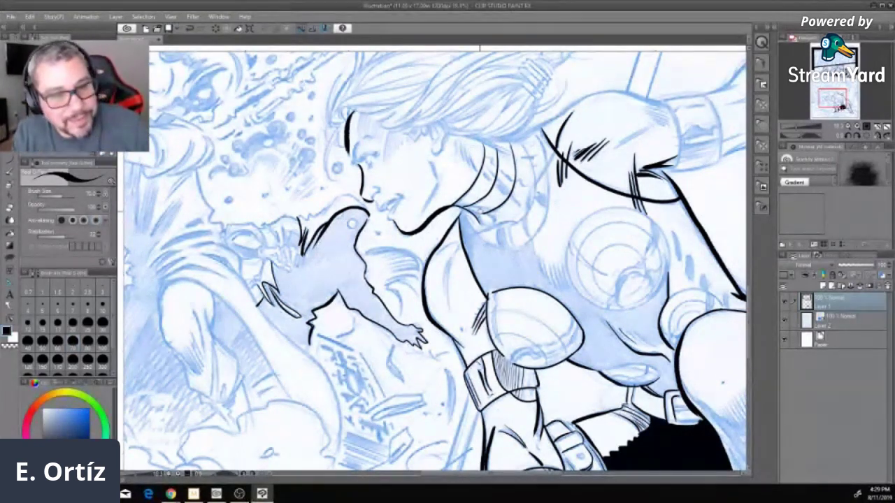
pyautogui.moveTo(432, 165)
pyautogui.mouseDown()
pyautogui.moveTo(436, 180)
pyautogui.moveTo(422, 211)
pyautogui.mouseUp()
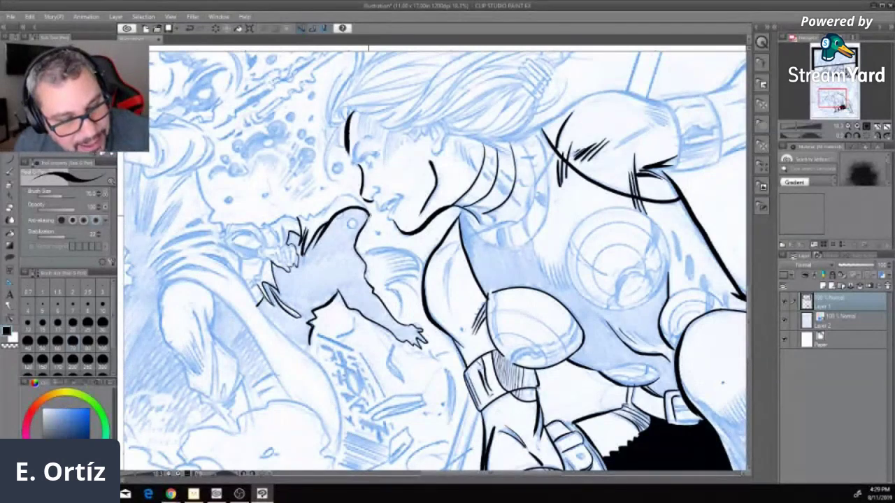
# Step: Ink the small creature's eye and the long curve bounding its lower body, and fill its silhouette with solid black
pyautogui.moveTo(349, 223); pyautogui.dragTo(352, 223)
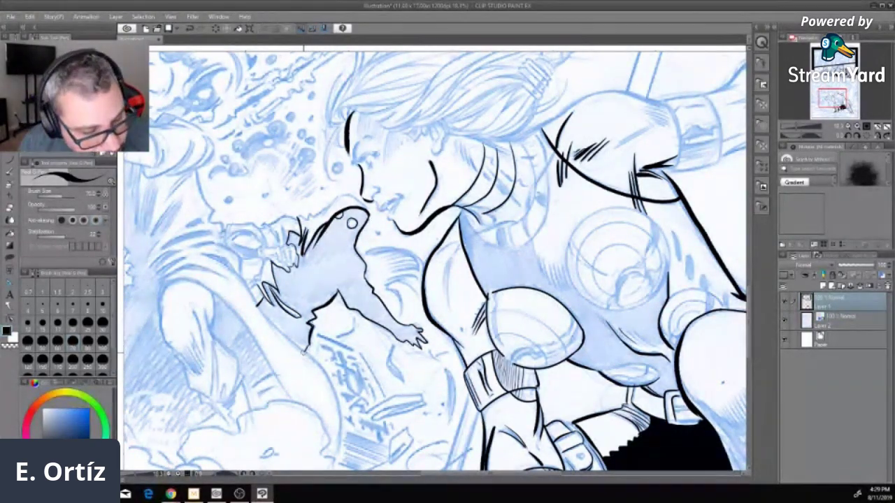
pyautogui.moveTo(260, 294)
pyautogui.mouseDown()
pyautogui.moveTo(330, 389)
pyautogui.moveTo(342, 443)
pyautogui.mouseUp()
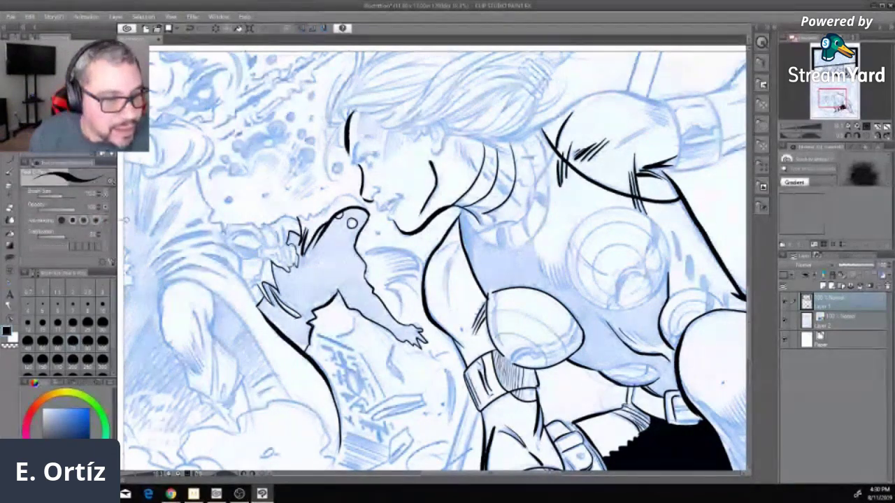
pyautogui.rightClick(12, 236)
pyautogui.click(339, 233)
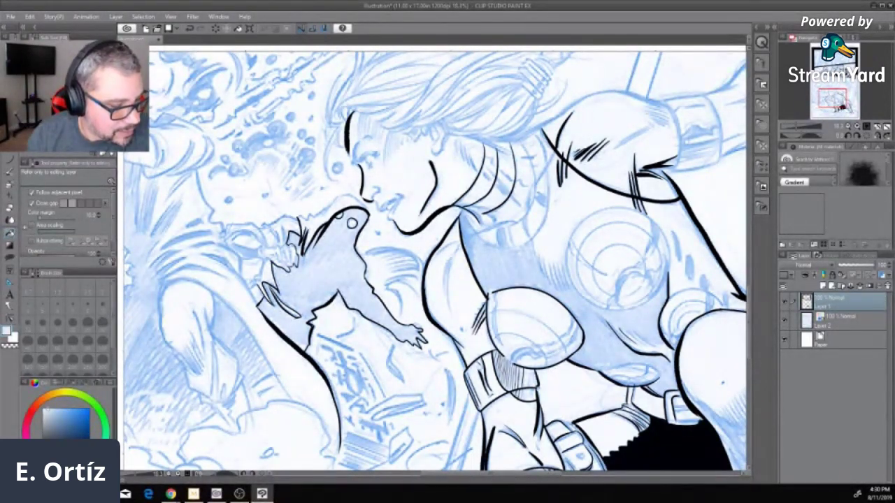
pyautogui.press('x')
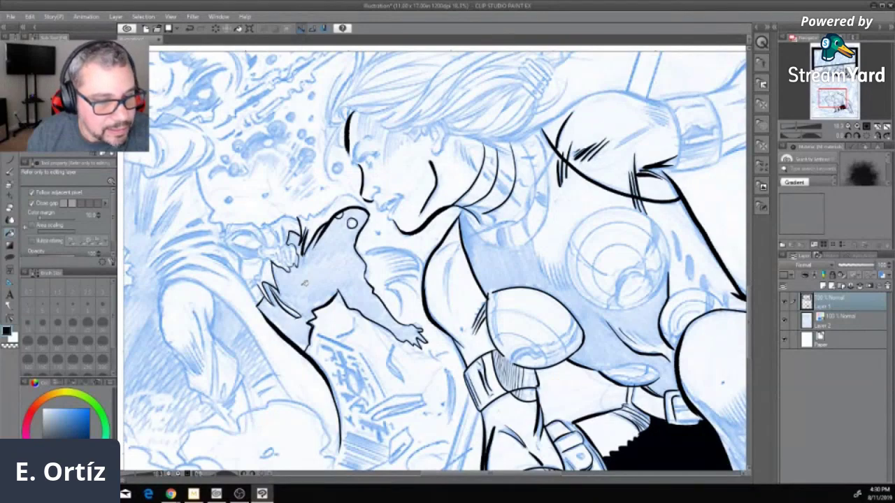
pyautogui.click(303, 284)
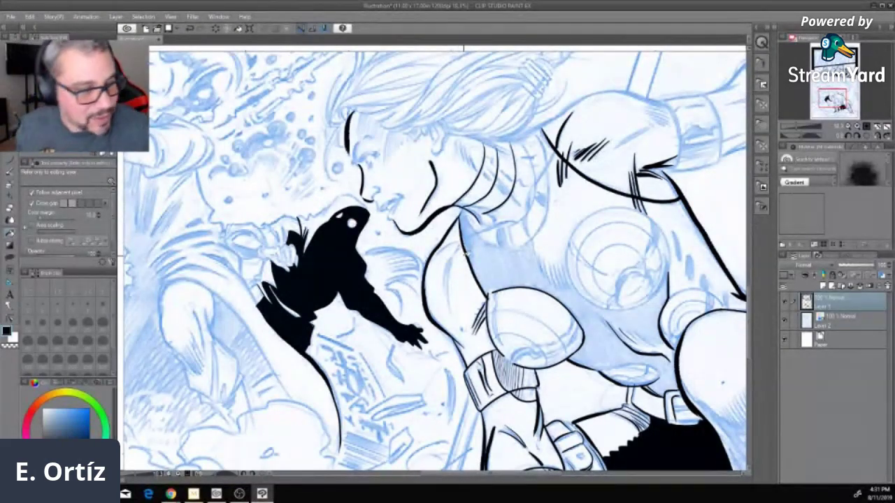
# Step: With the Real G-Pen, redo the hatching beside the circular chest emblem and accent the rim of the rounded armour pad
pyautogui.press('p')
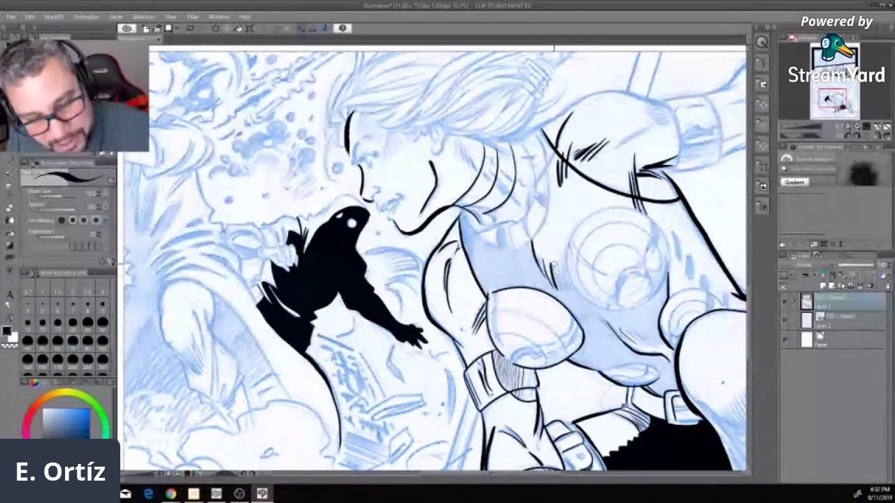
pyautogui.moveTo(565, 272)
pyautogui.mouseDown()
pyautogui.moveTo(559, 288)
pyautogui.moveTo(560, 273)
pyautogui.moveTo(564, 279)
pyautogui.mouseUp()
pyautogui.hotkey('ctrl', 'z')
pyautogui.hotkey('ctrl', 'z')
pyautogui.hotkey('ctrl', 'z')
pyautogui.moveTo(554, 263); pyautogui.dragTo(550, 279)
pyautogui.moveTo(557, 272); pyautogui.dragTo(552, 294)
pyautogui.moveTo(556, 262); pyautogui.dragTo(554, 287)
pyautogui.moveTo(563, 280)
pyautogui.mouseDown()
pyautogui.moveTo(557, 291)
pyautogui.moveTo(555, 281)
pyautogui.mouseUp()
pyautogui.moveTo(568, 276)
pyautogui.mouseDown()
pyautogui.moveTo(559, 292)
pyautogui.moveTo(561, 268)
pyautogui.moveTo(561, 283)
pyautogui.mouseUp()
pyautogui.moveTo(570, 280); pyautogui.dragTo(565, 291)
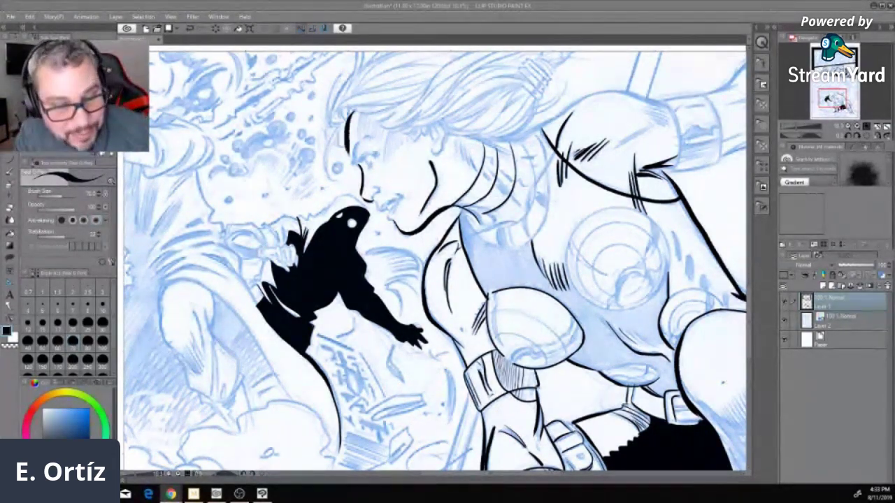
pyautogui.click(496, 294)
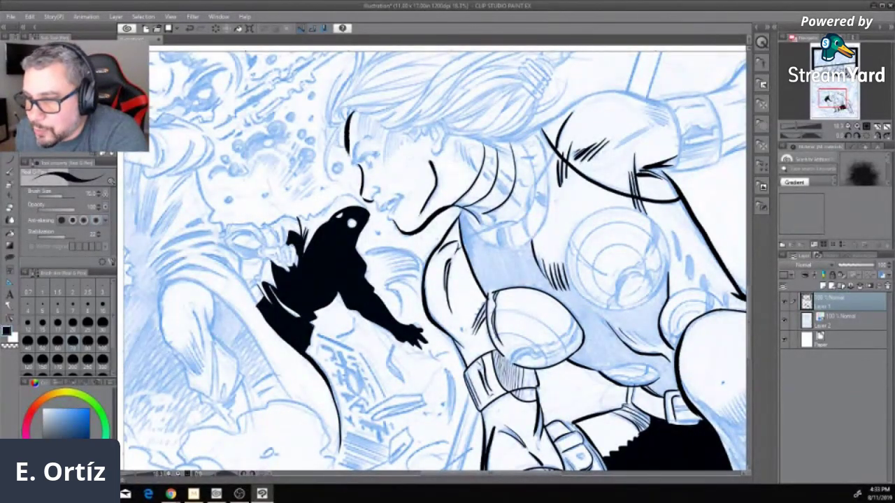
# Step: Check the Restream Chat window and move it off the canvas
pyautogui.click(769, 232)
pyautogui.moveTo(609, 243); pyautogui.dragTo(523, 152)
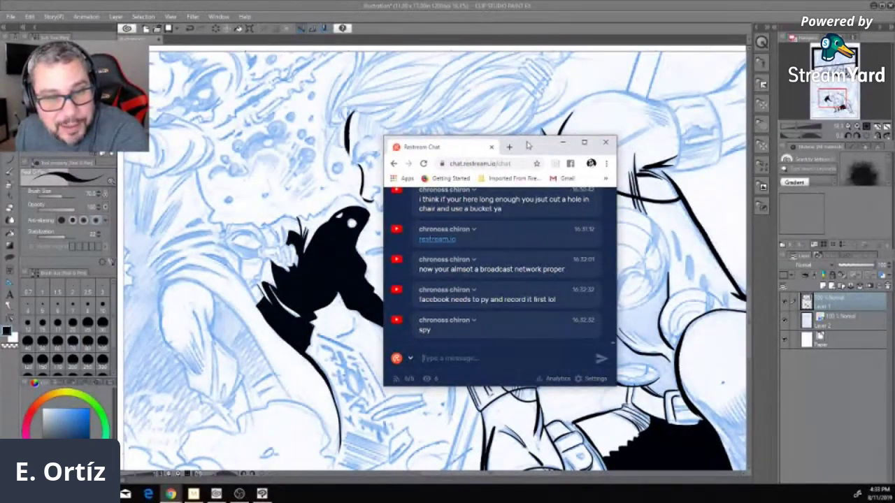
pyautogui.moveTo(530, 146); pyautogui.dragTo(894, 168)
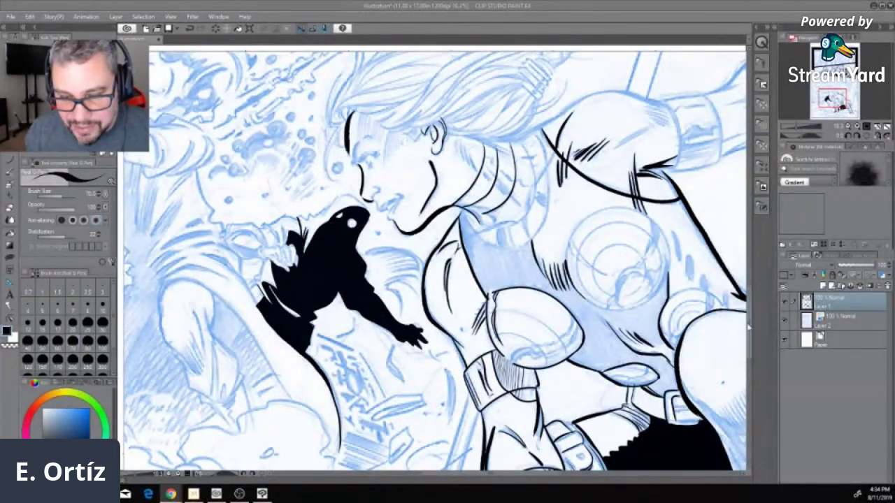
pyautogui.scroll(-5, 761, 278)
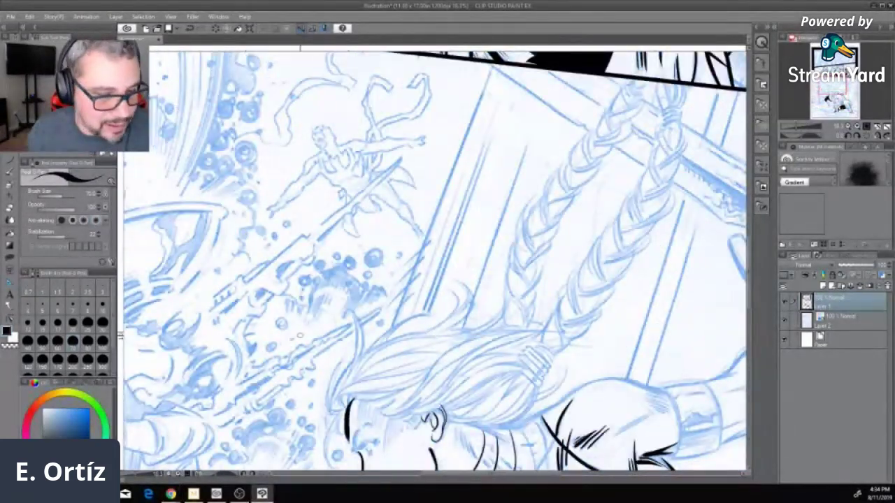
# Step: Ink the goggled background figure's bent knee, the curved back of its robe and the dust cloud below it
pyautogui.scroll(-1, 761, 278)
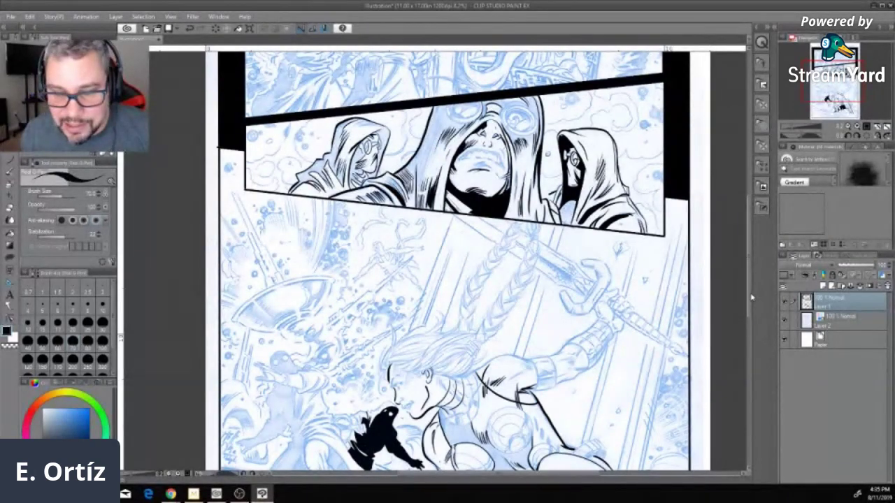
pyautogui.scroll(-3, 749, 301)
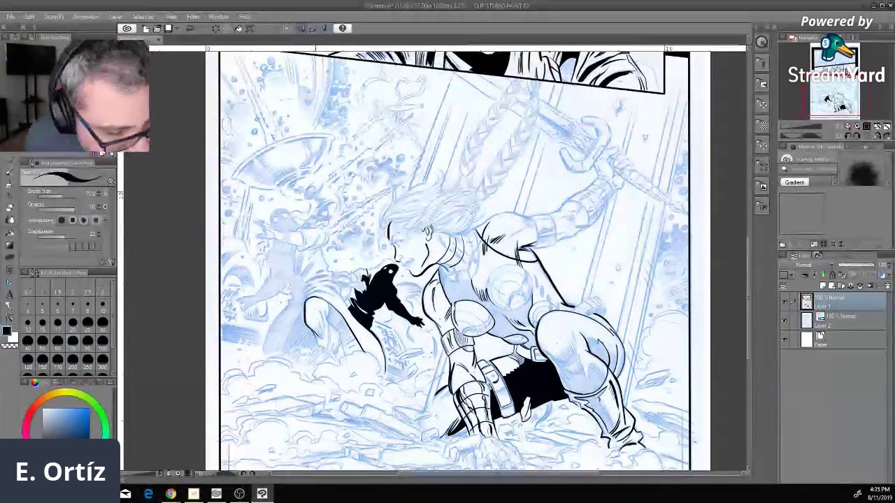
pyautogui.moveTo(331, 303)
pyautogui.mouseDown()
pyautogui.moveTo(322, 320)
pyautogui.moveTo(343, 349)
pyautogui.mouseUp()
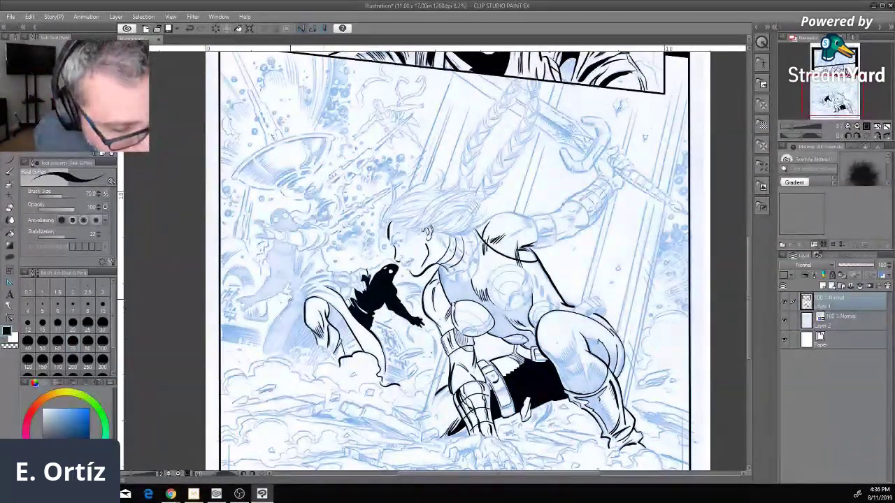
pyautogui.moveTo(288, 302); pyautogui.dragTo(265, 354)
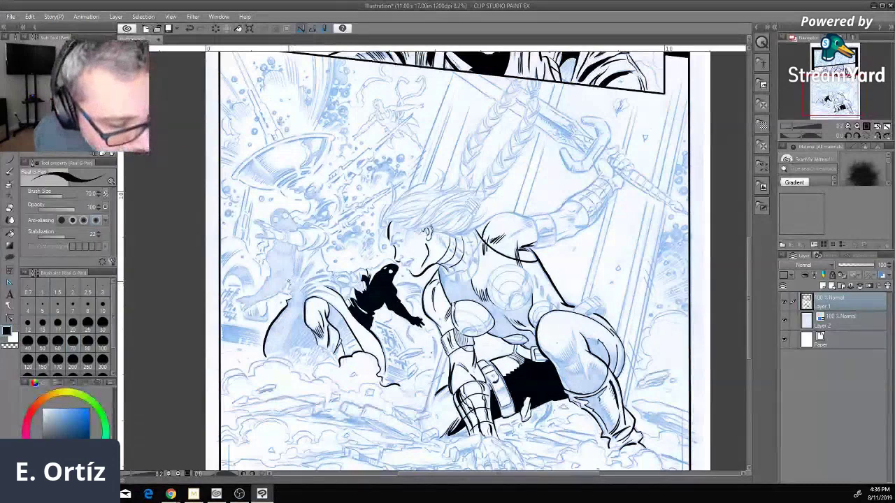
pyautogui.moveTo(288, 283); pyautogui.dragTo(293, 299)
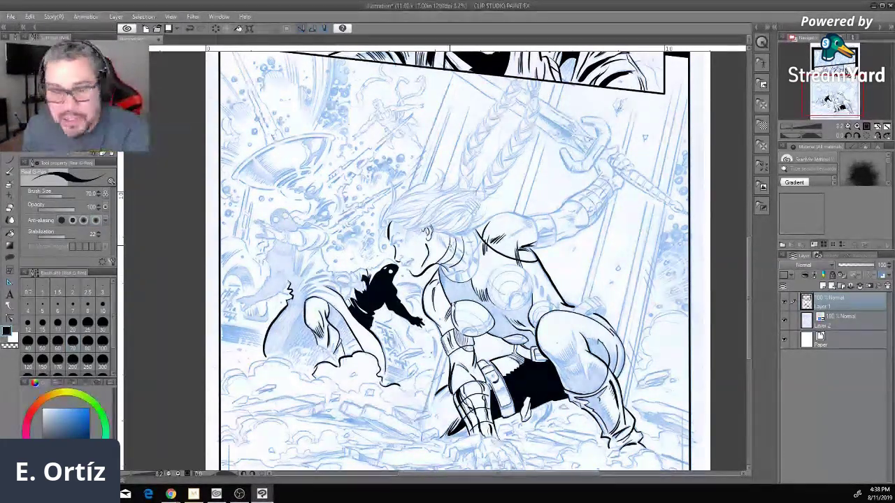
# Step: With the Curve tool at brush size 20, ink the band line across the woman's raised arm, keeping black as the drawing colour
pyautogui.click(8, 163)
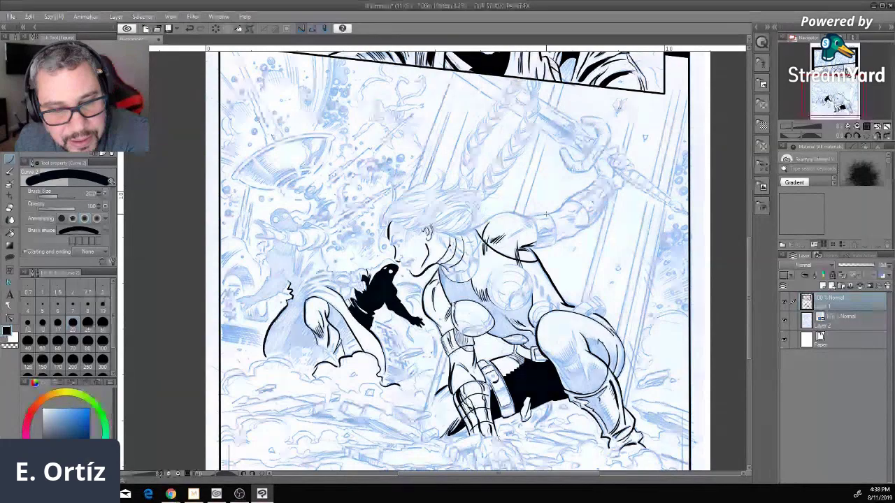
pyautogui.moveTo(547, 214); pyautogui.dragTo(556, 248)
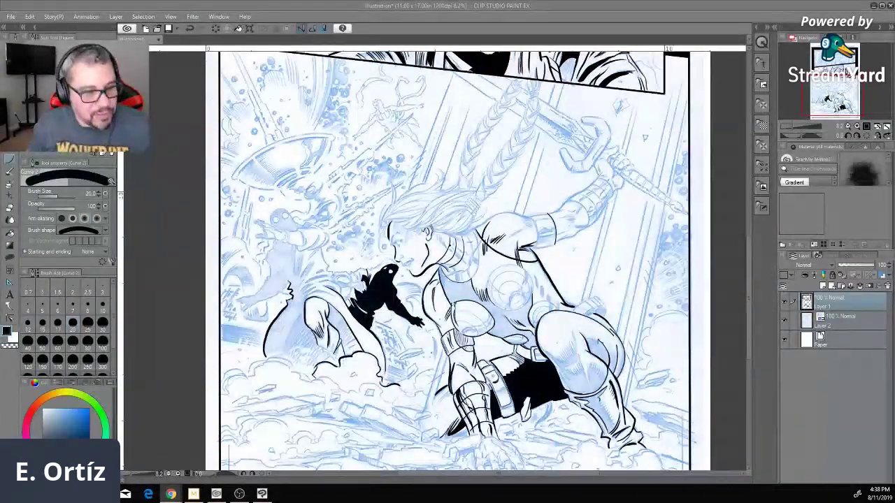
pyautogui.keyDown('alt'); pyautogui.click(346, 407); pyautogui.keyUp('alt')
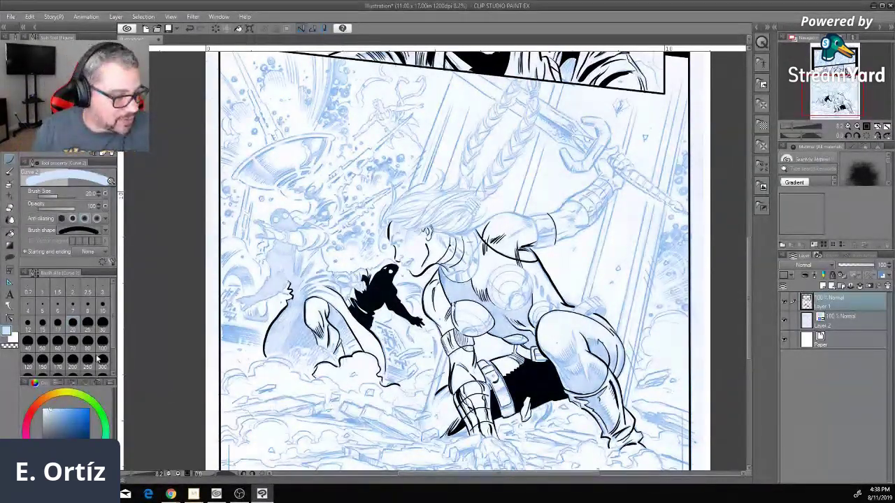
pyautogui.press('x')
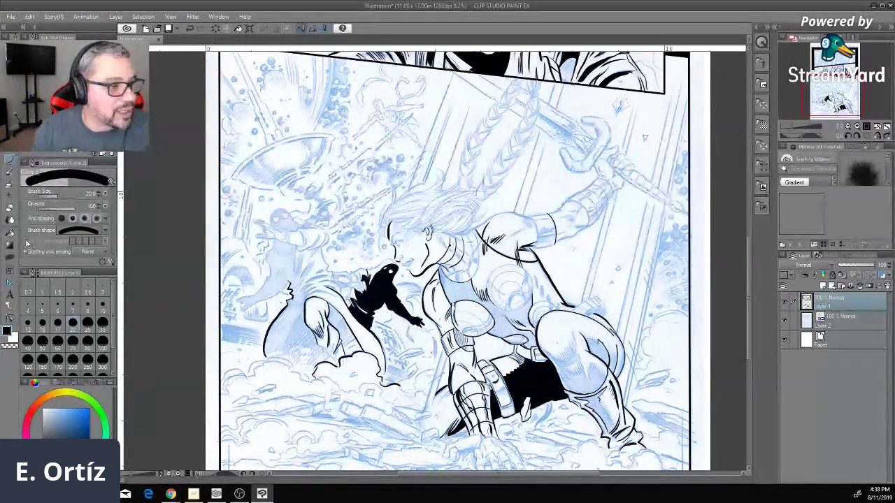
# Step: With the Real G-Pen at size 70, ink the broken debris slab in the foreground and the dust curls above it
pyautogui.press('p')
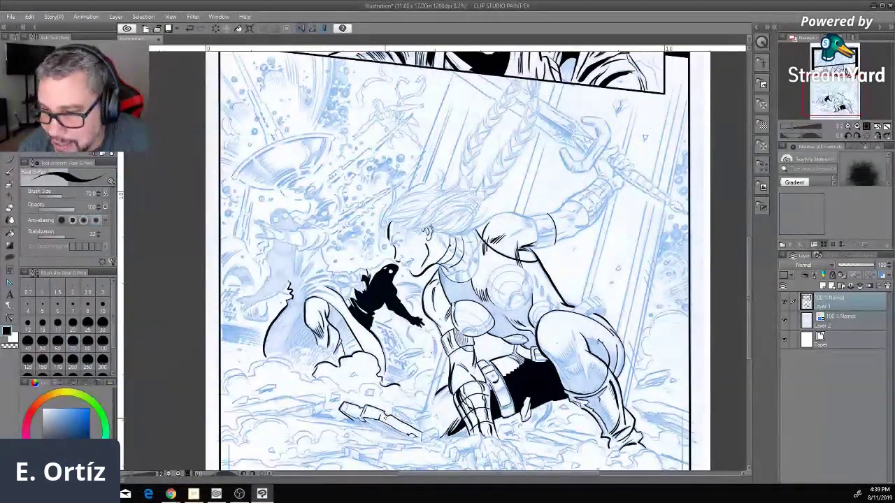
pyautogui.moveTo(576, 123); pyautogui.dragTo(585, 137)
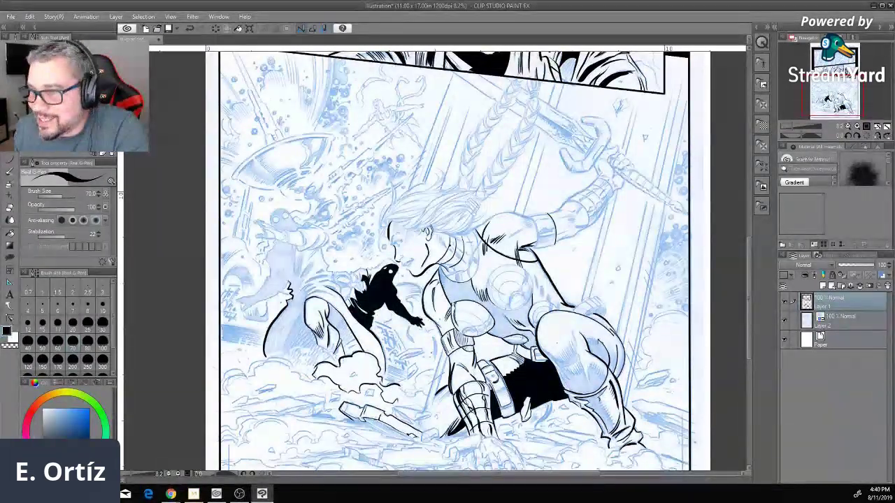
pyautogui.hotkey('alt', 'Tab')
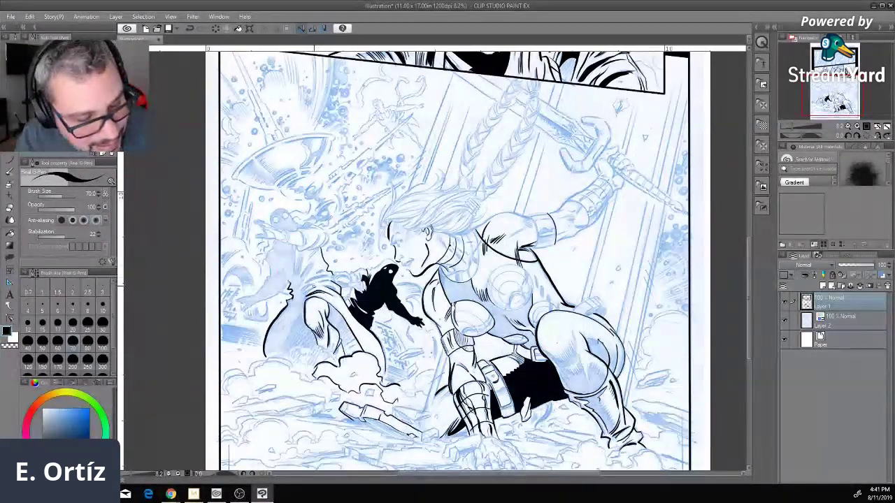
# Step: Ink the robe folds over the goggled figure's waist and hatch its torso beside the edge facing the small creature, undoing stray strokes
pyautogui.moveTo(300, 291)
pyautogui.mouseDown()
pyautogui.moveTo(305, 298)
pyautogui.moveTo(309, 289)
pyautogui.mouseUp()
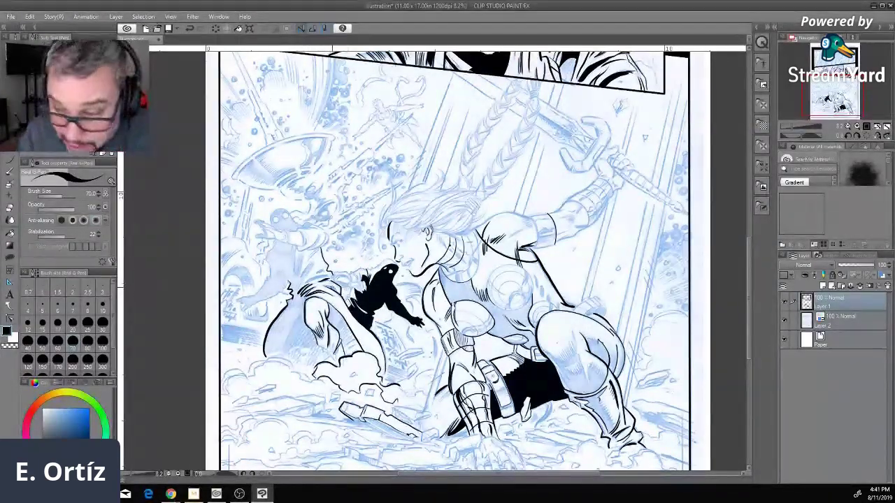
pyautogui.hotkey('ctrl', 'z')
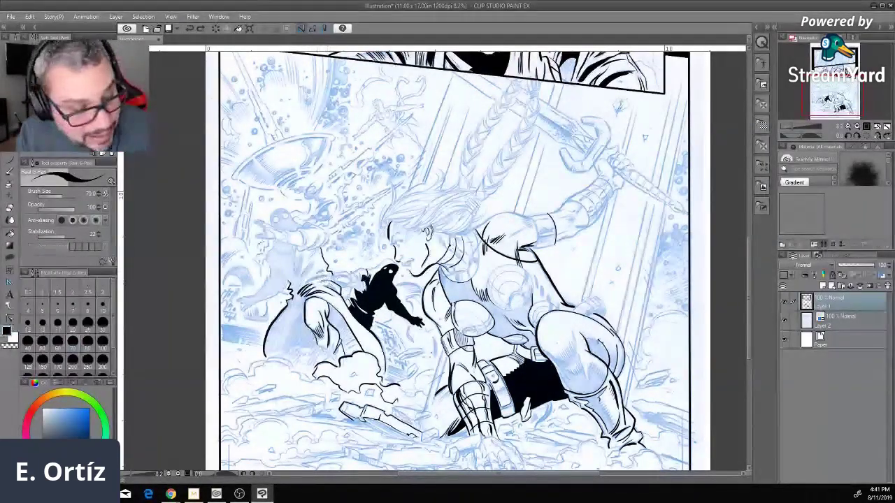
pyautogui.hotkey('ctrl', 'y')
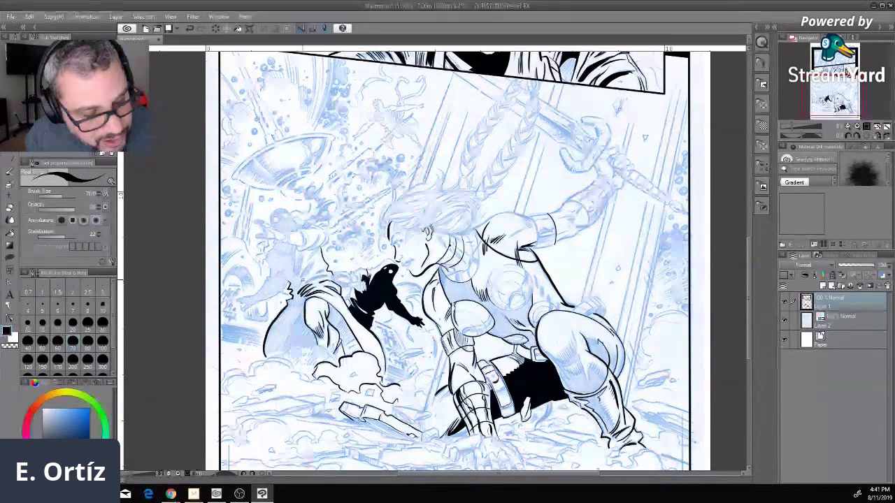
pyautogui.hotkey('ctrl', 'z')
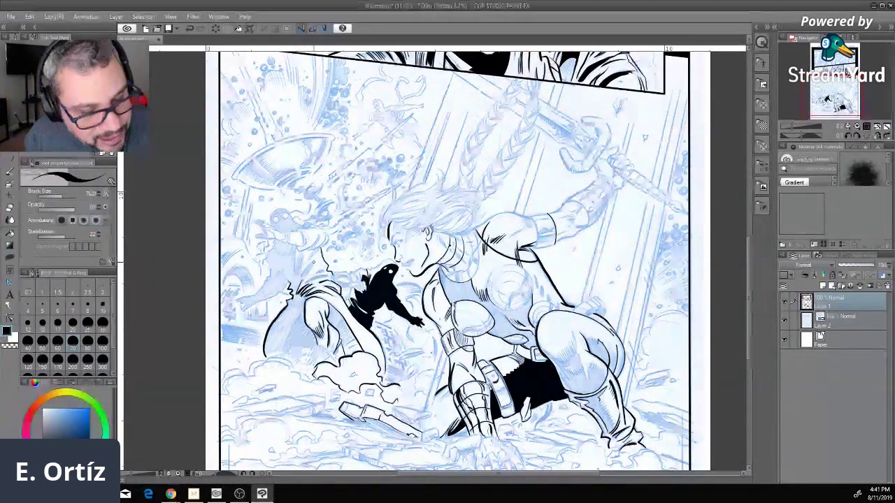
pyautogui.hotkey('ctrl', 'z')
pyautogui.hotkey('ctrl', 'z')
pyautogui.hotkey('ctrl', 'z')
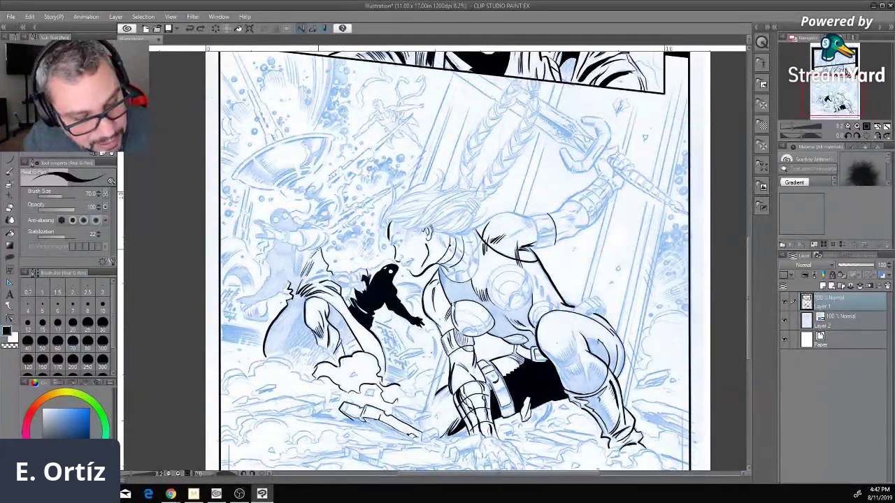
pyautogui.hotkey('ctrl', 'z')
pyautogui.hotkey('ctrl', 'z')
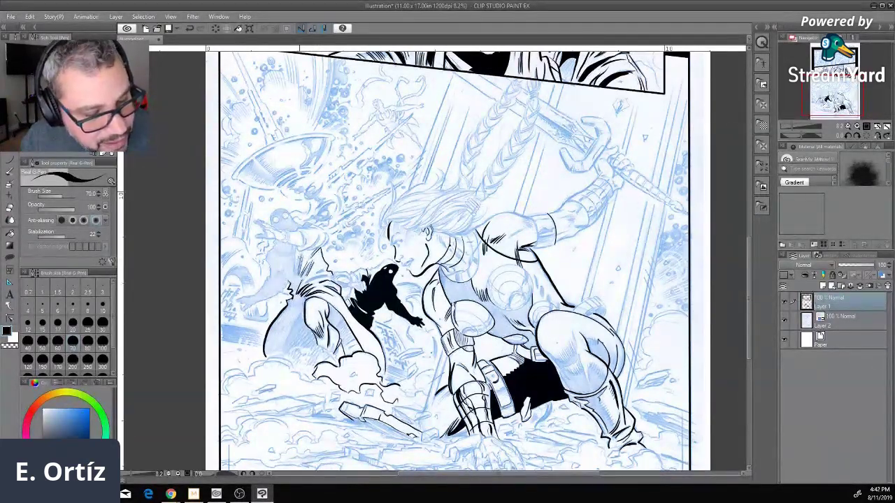
pyautogui.moveTo(298, 268); pyautogui.dragTo(293, 277)
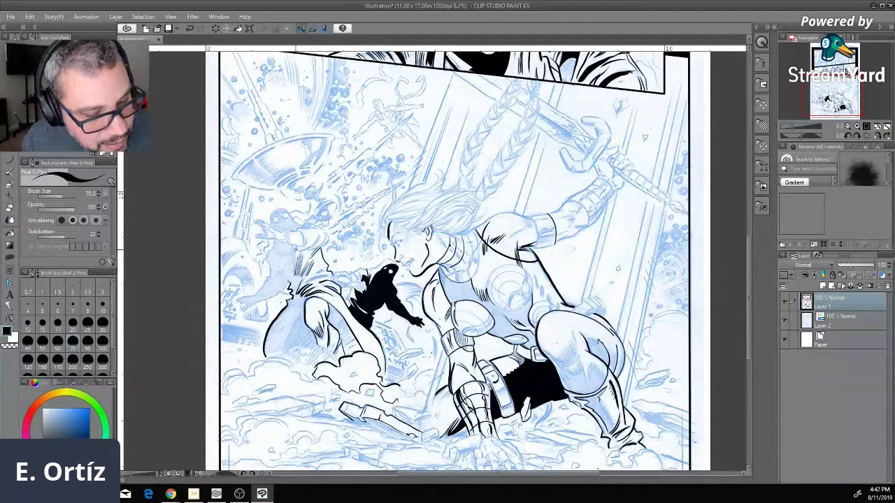
pyautogui.hotkey('ctrl', 'z')
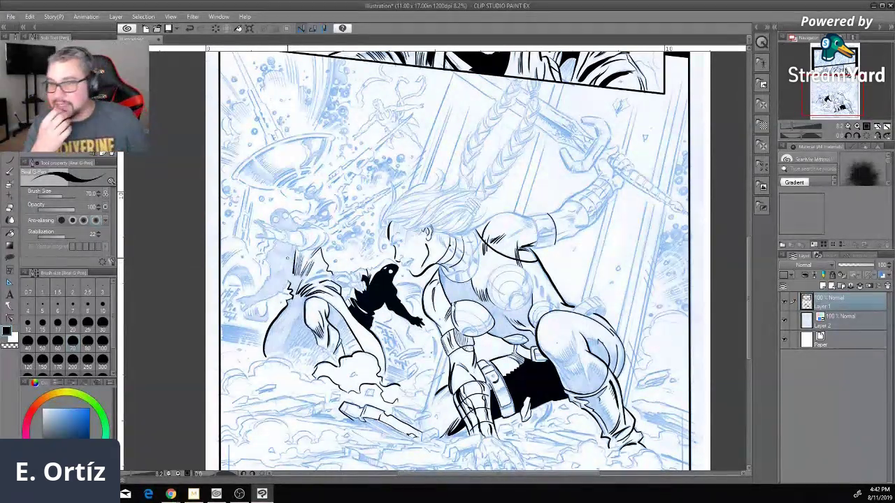
# Step: Ink the jagged outline down the far side of the goggled figure's torso, undoing and redrawing strokes as needed
pyautogui.hotkey('ctrl', 'z')
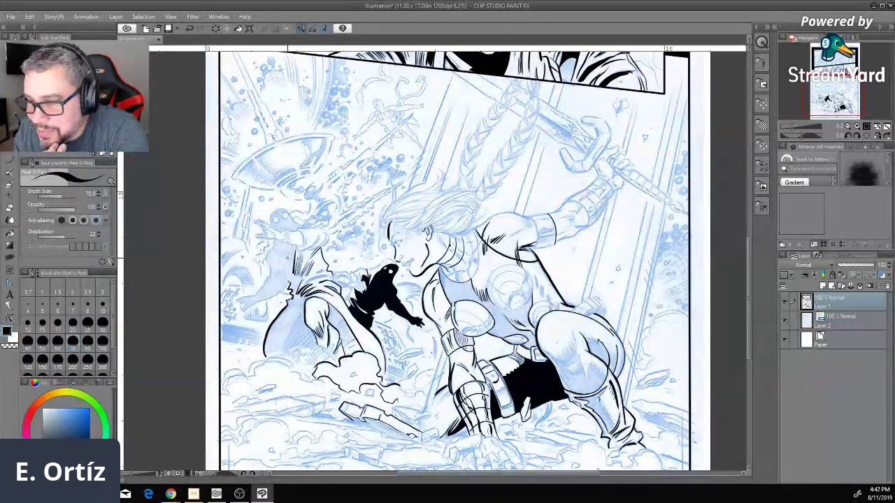
pyautogui.hotkey('ctrl', 'z')
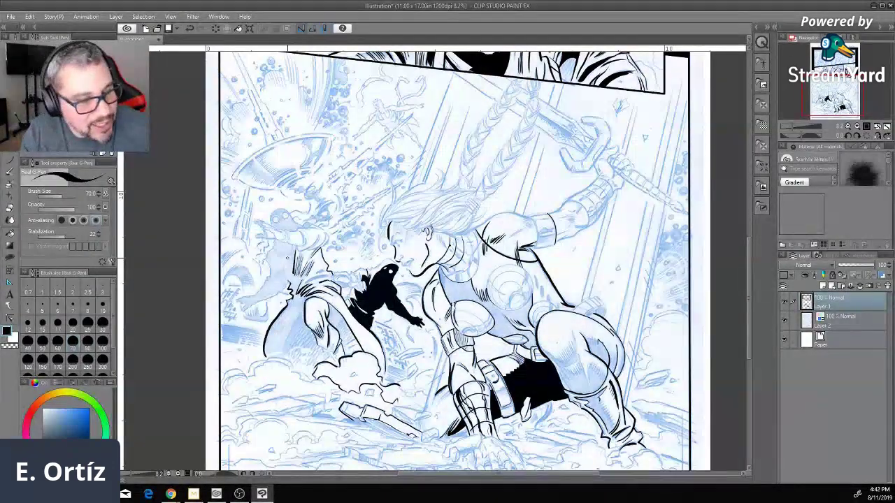
pyautogui.hotkey('ctrl', 'z')
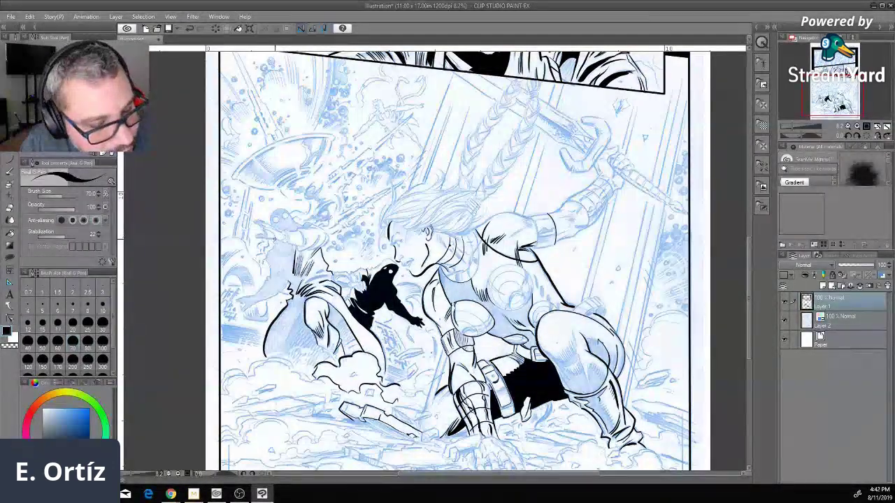
pyautogui.hotkey('ctrl', 'z')
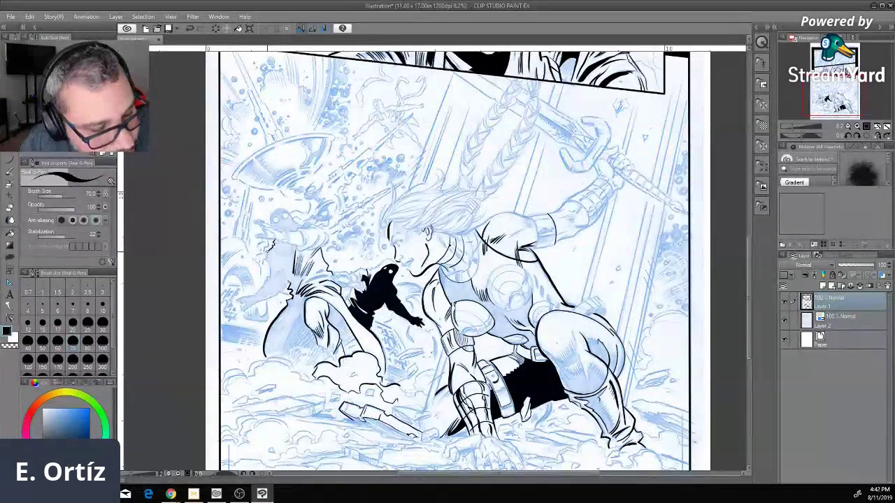
pyautogui.hotkey('ctrl', 'z')
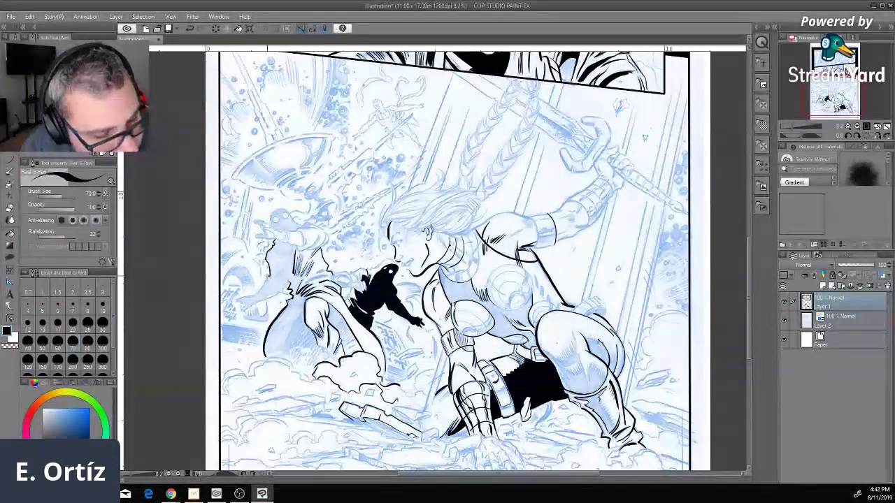
pyautogui.hotkey('ctrl', 'z')
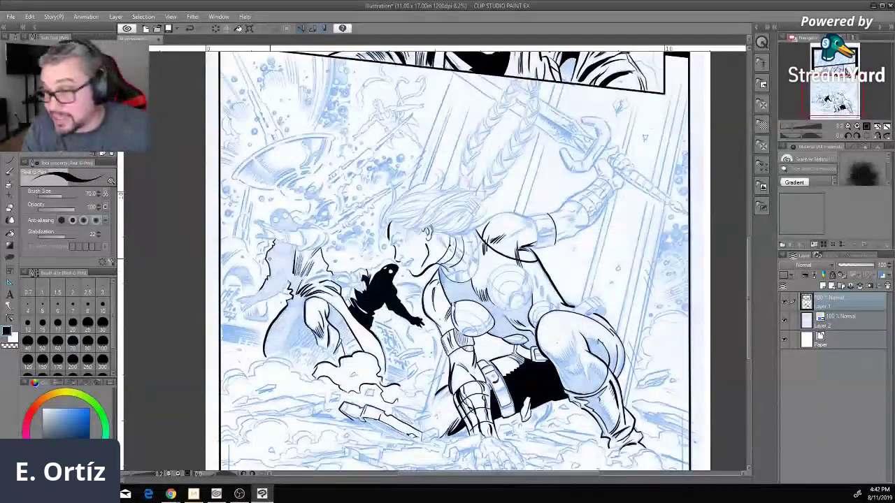
pyautogui.hotkey('ctrl', 'z')
pyautogui.hotkey('ctrl', 'z')
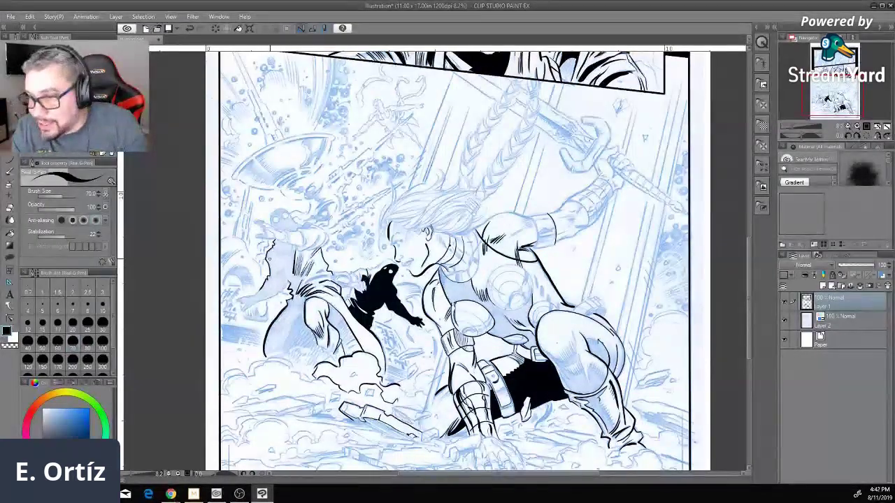
pyautogui.hotkey('ctrl', 'z')
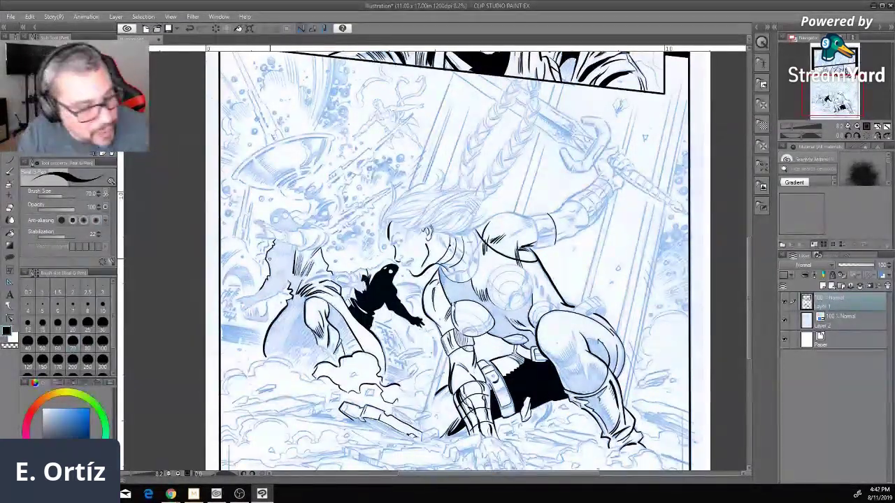
# Step: Ink the jagged shape at the goggled figure's waist and the lower edge of its extended arm
pyautogui.hotkey('ctrl', 'y')
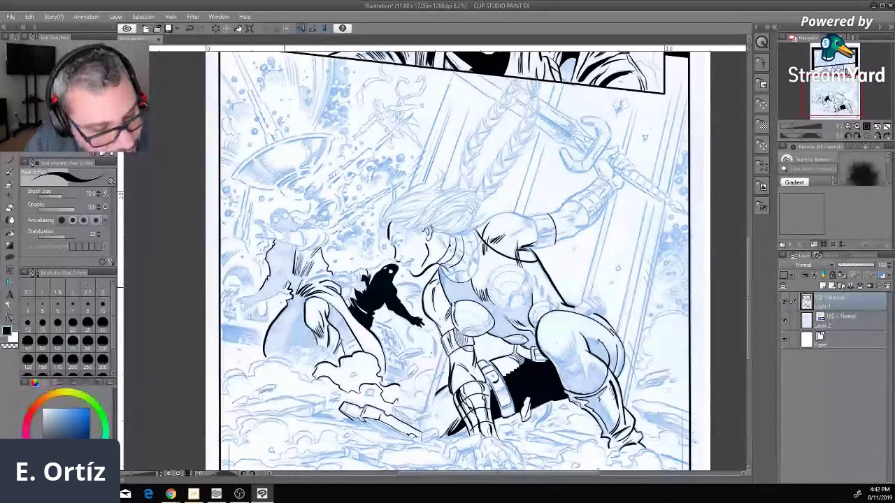
pyautogui.hotkey('ctrl', 'z')
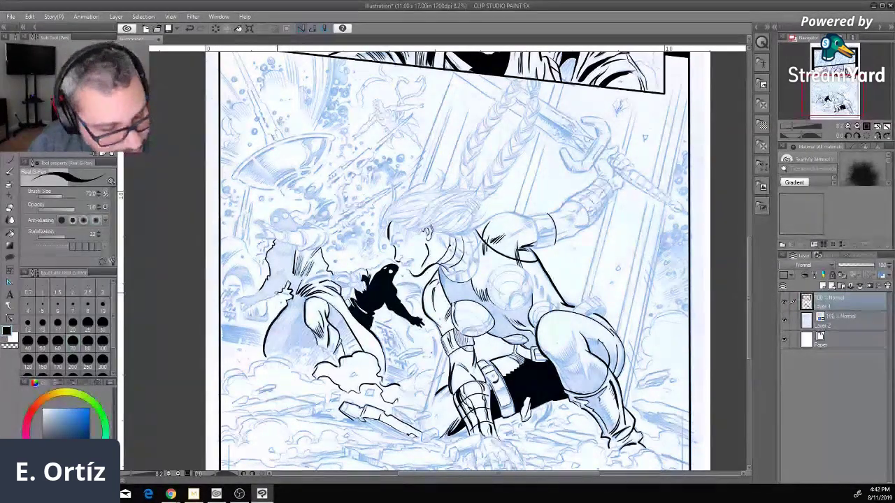
pyautogui.hotkey('ctrl', 'z')
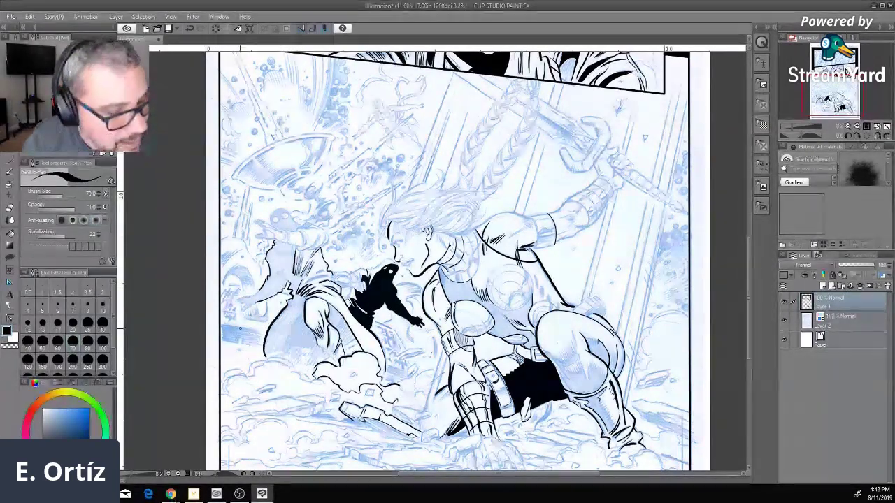
pyautogui.hotkey('ctrl', 'z')
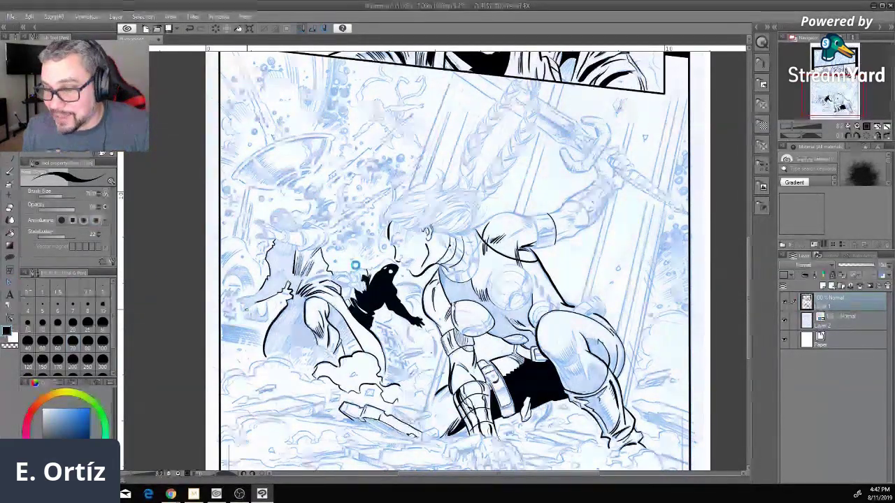
# Step: Ink the goggled figure's lower outstretched hand and the curved folds at its shoulder
pyautogui.scroll(1, 357, 269)
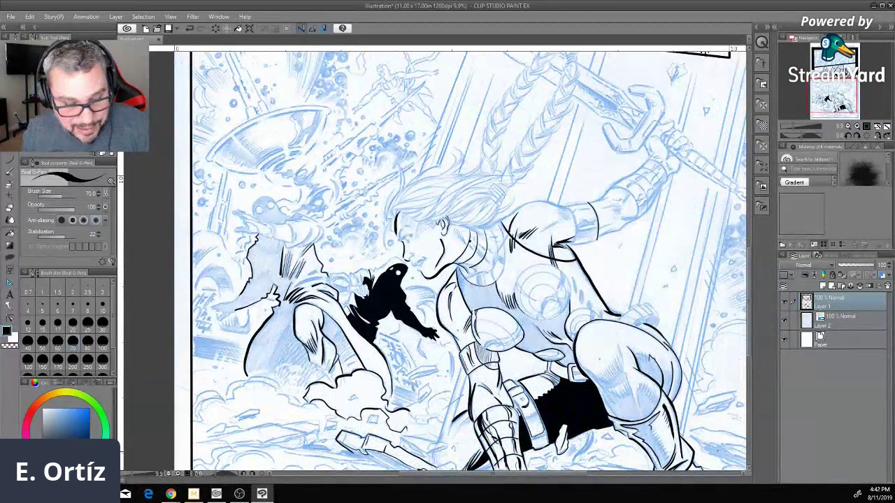
pyautogui.moveTo(556, 475); pyautogui.dragTo(509, 489)
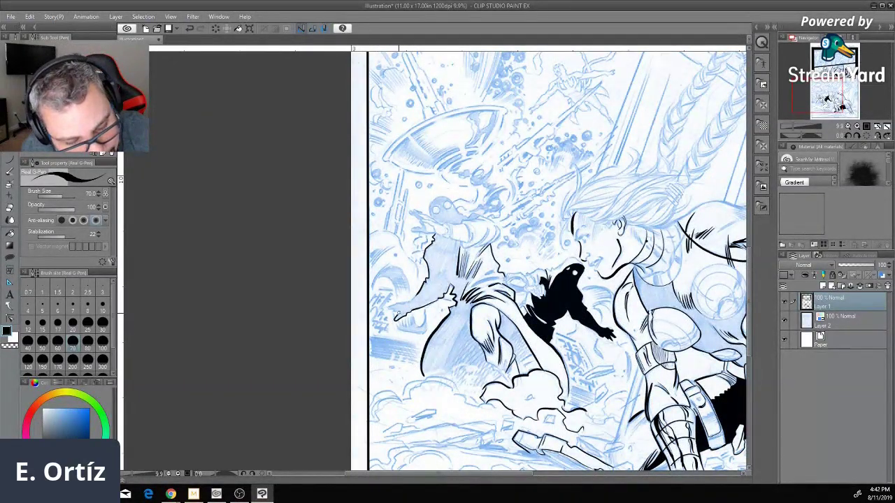
pyautogui.moveTo(417, 298); pyautogui.dragTo(386, 308)
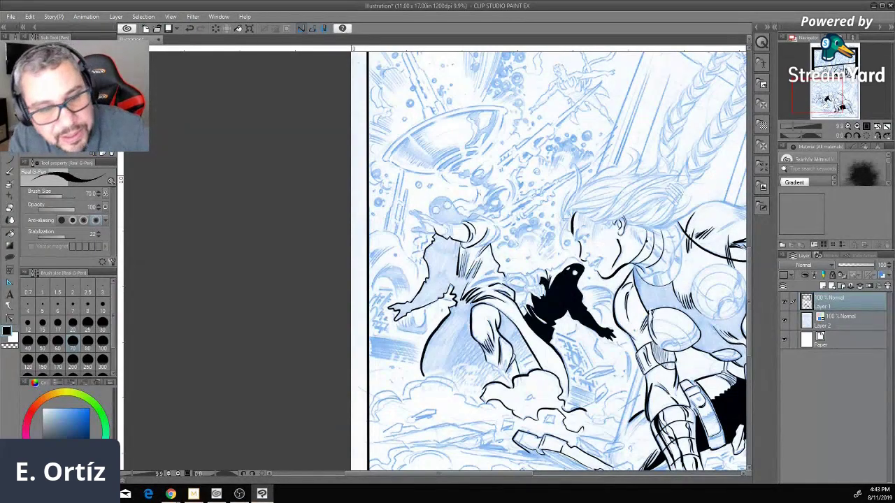
# Step: Ink the goggled figure's shoulder edge, upper sleeve folds and raised hand, undoing stray strokes
pyautogui.moveTo(490, 218); pyautogui.dragTo(470, 210)
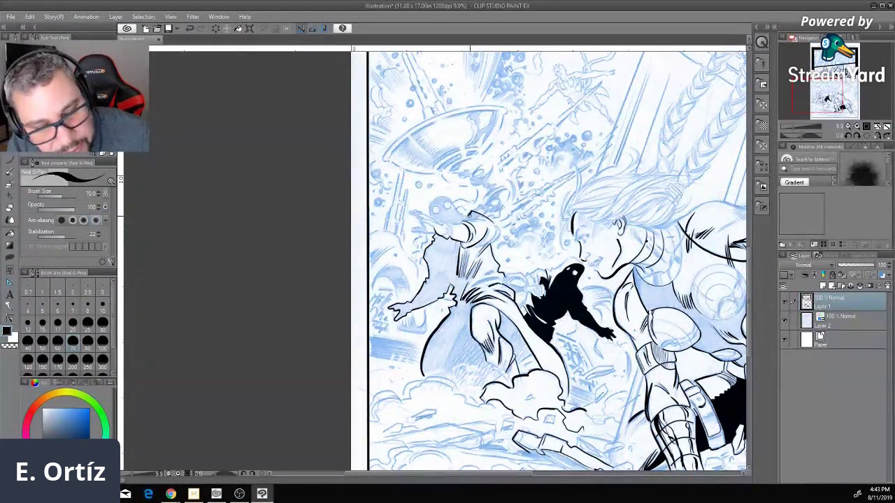
pyautogui.moveTo(493, 224)
pyautogui.mouseDown()
pyautogui.moveTo(500, 234)
pyautogui.moveTo(476, 246)
pyautogui.mouseUp()
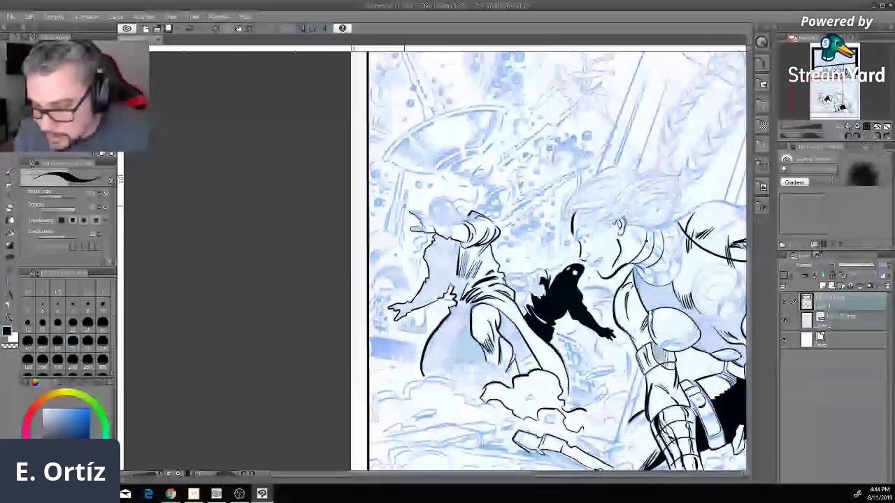
pyautogui.hotkey('ctrl', 'z')
pyautogui.hotkey('ctrl', 'z')
pyautogui.hotkey('ctrl', 'z')
pyautogui.hotkey('ctrl', 'z')
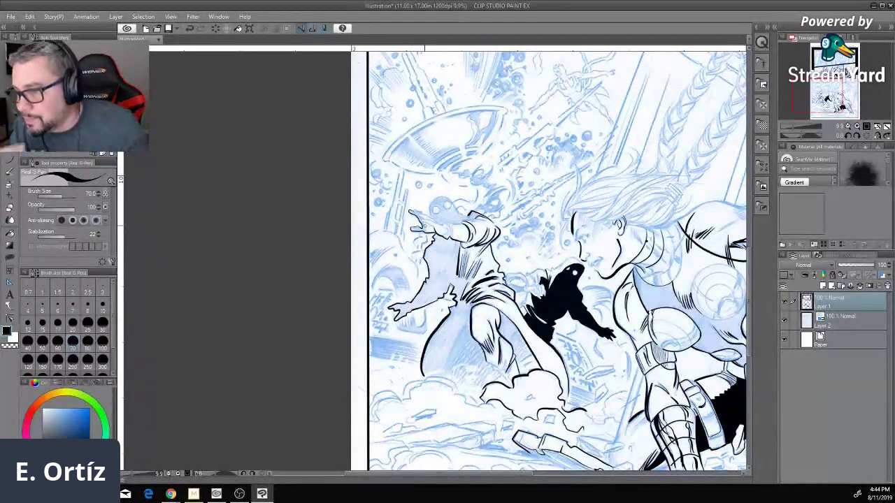
pyautogui.hotkey('ctrl', 'z')
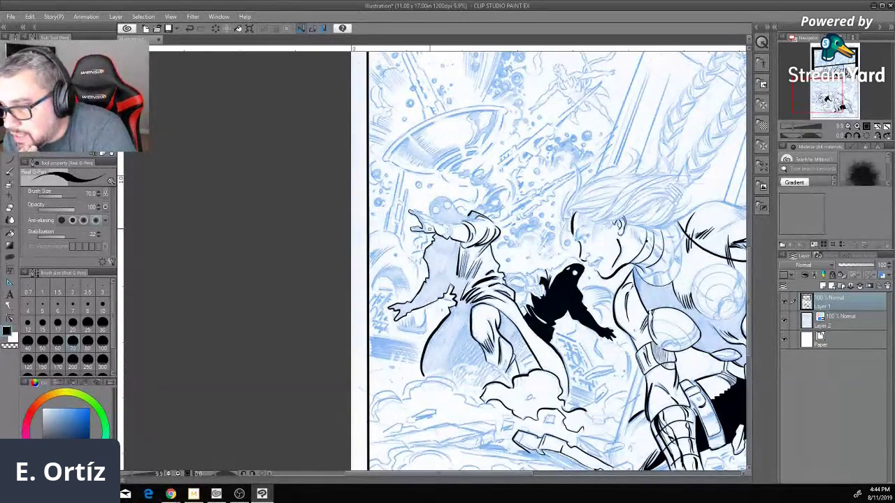
pyautogui.hotkey('ctrl', 'z')
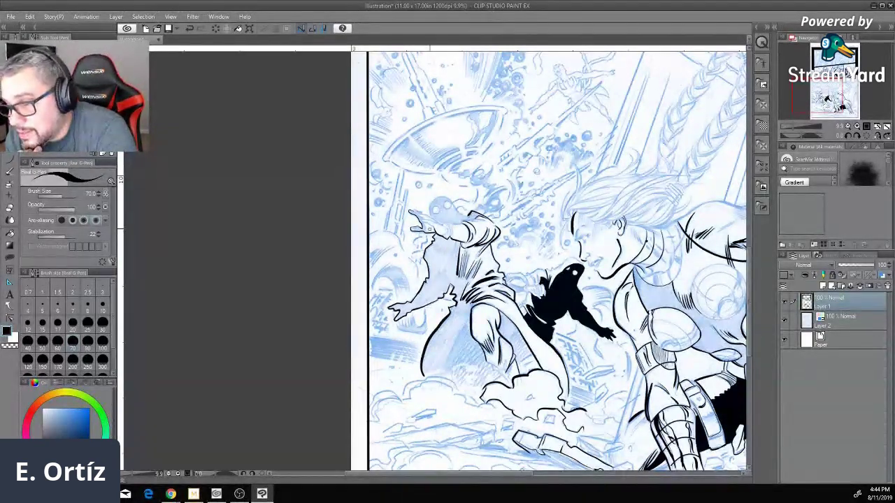
pyautogui.hotkey('ctrl', 'z')
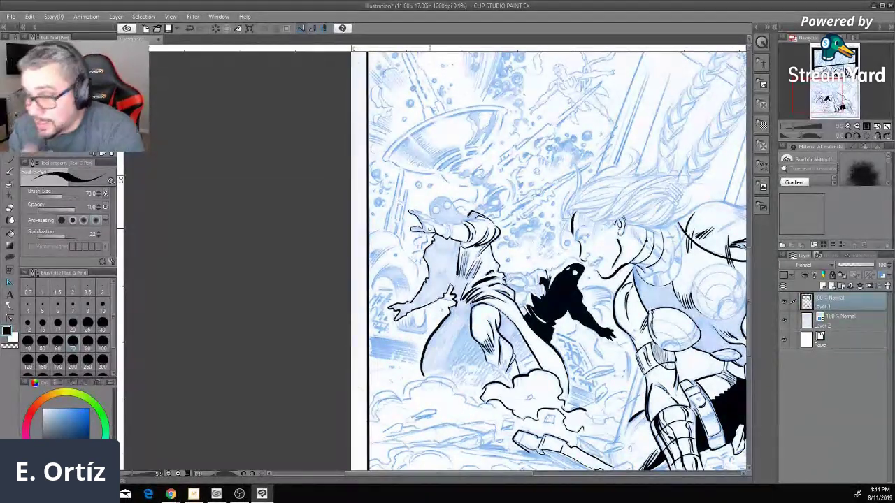
pyautogui.hotkey('ctrl', 'z')
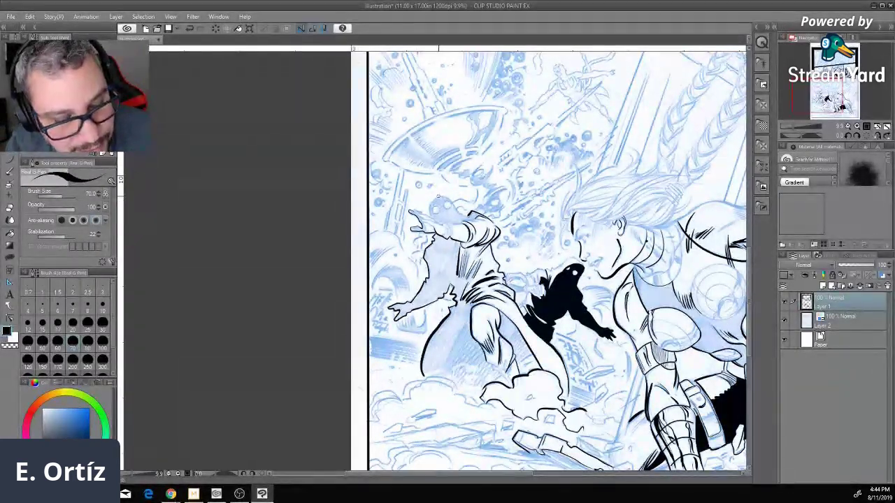
# Step: Ink the rounded outline of the goggled figure's head, undoing and redrawing the first stroke
pyautogui.moveTo(432, 200); pyautogui.dragTo(430, 208)
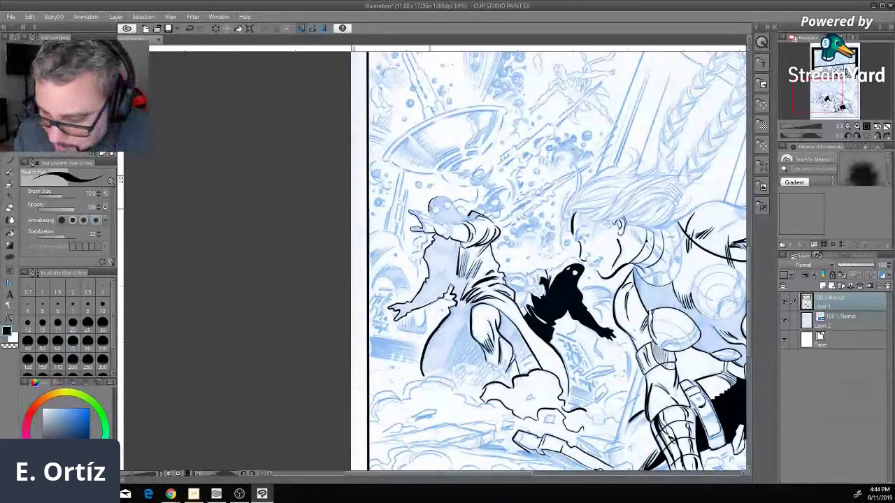
pyautogui.hotkey('ctrl', 'z')
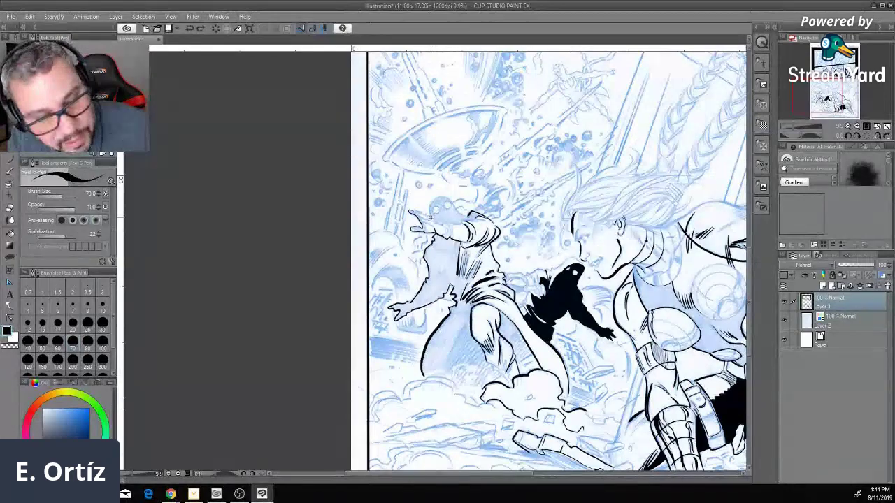
pyautogui.moveTo(430, 208); pyautogui.dragTo(453, 201)
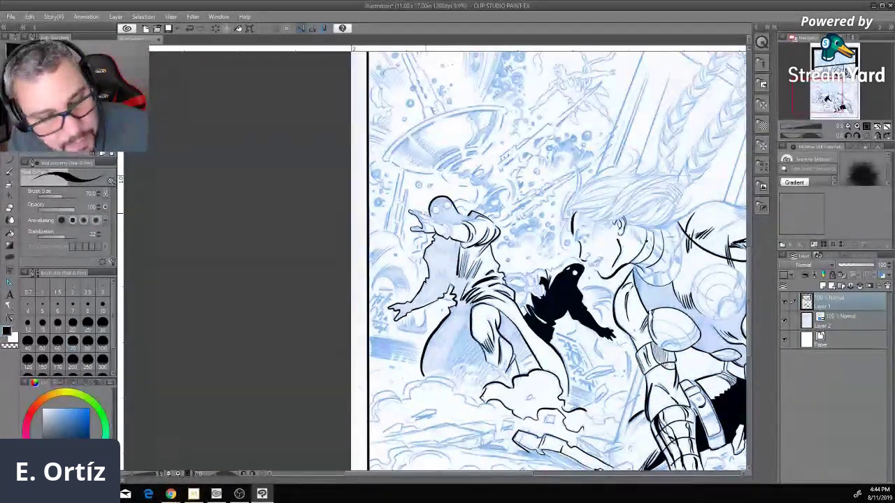
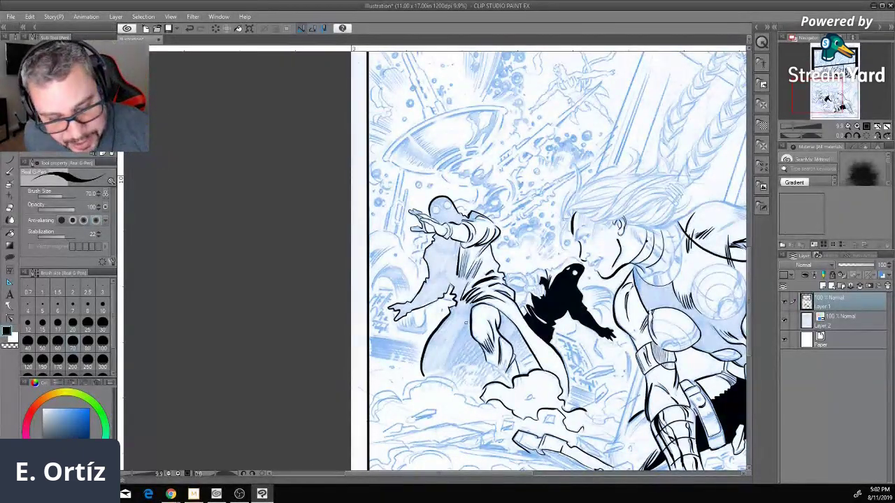
# Step: Ink the inner fold and lower hem of the goggled figure's robe and the curved background shapes beside it, undoing stray strokes
pyautogui.moveTo(467, 319); pyautogui.dragTo(443, 366)
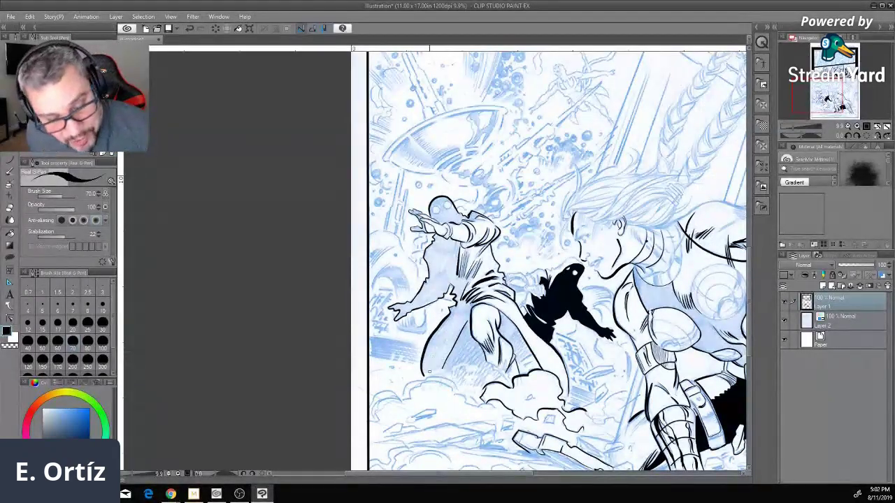
pyautogui.moveTo(422, 376); pyautogui.dragTo(448, 370)
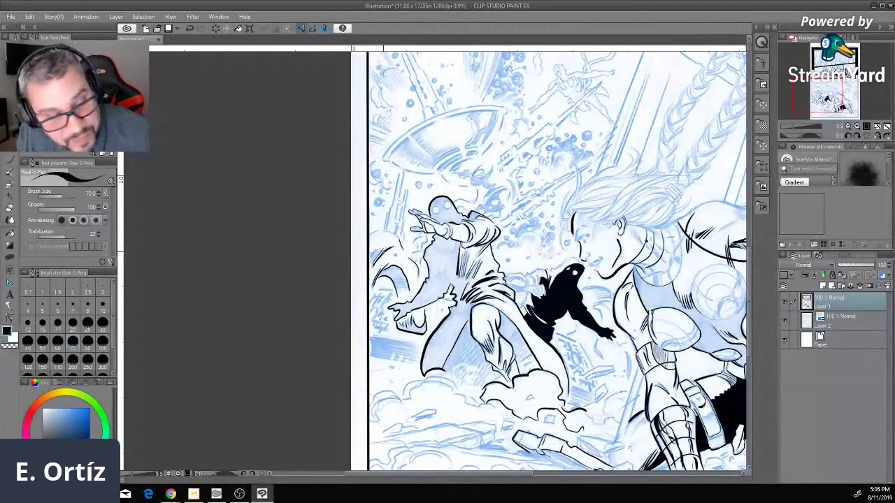
pyautogui.hotkey('ctrl', 'z')
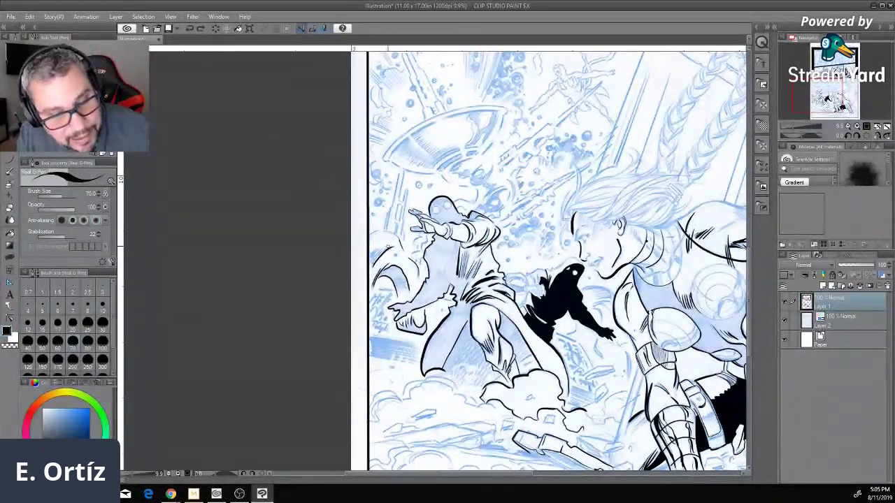
pyautogui.hotkey('ctrl', 'z')
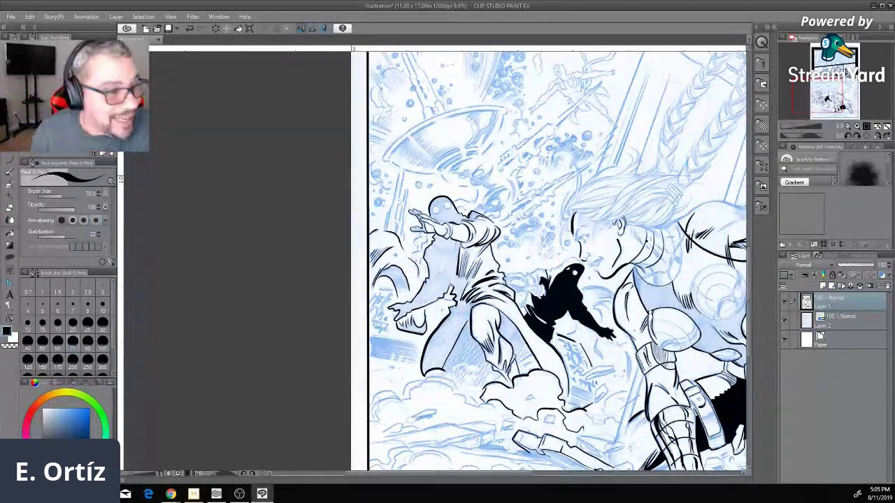
# Step: Switch to the Straight line tool and ink the slanted background lines beside the woman's forearm
pyautogui.click(9, 160)
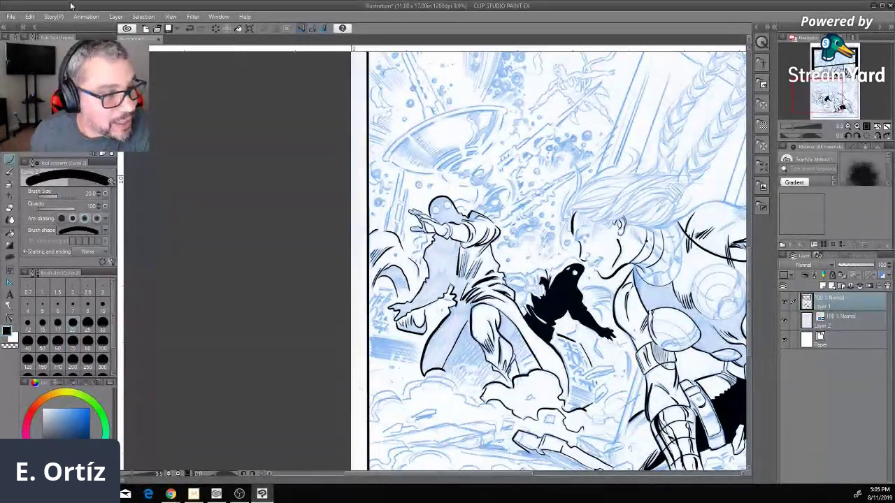
pyautogui.click(69, 69)
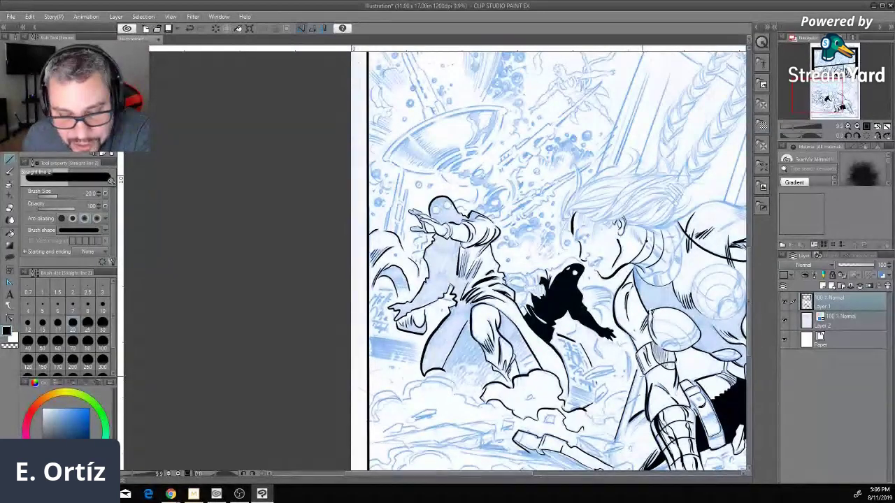
pyautogui.moveTo(636, 404); pyautogui.dragTo(624, 434)
pyautogui.moveTo(637, 396); pyautogui.dragTo(624, 435)
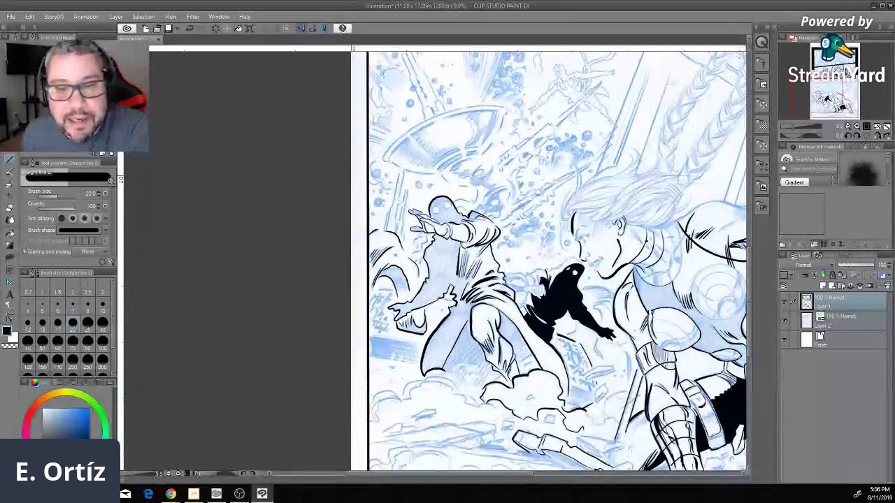
# Step: Ink the parallel diagonal background lines above the woman's hair, doubling the line farther from her braids
pyautogui.moveTo(669, 75); pyautogui.dragTo(642, 156)
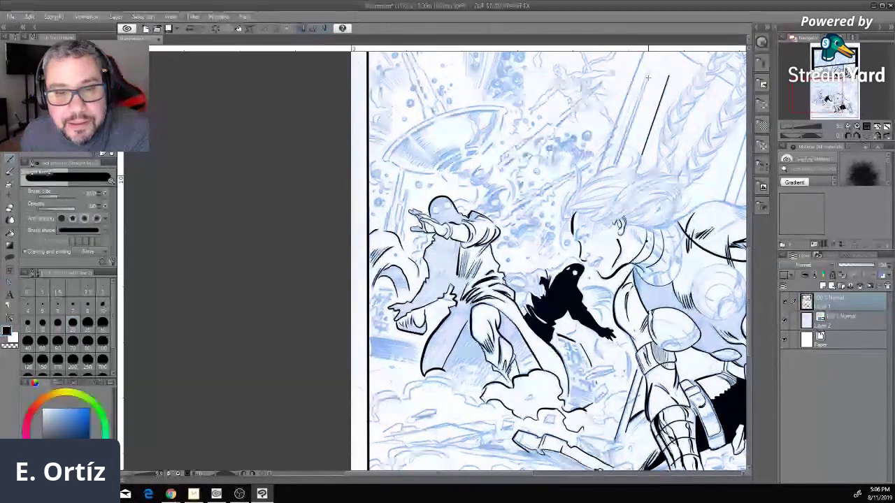
pyautogui.moveTo(647, 79); pyautogui.dragTo(623, 162)
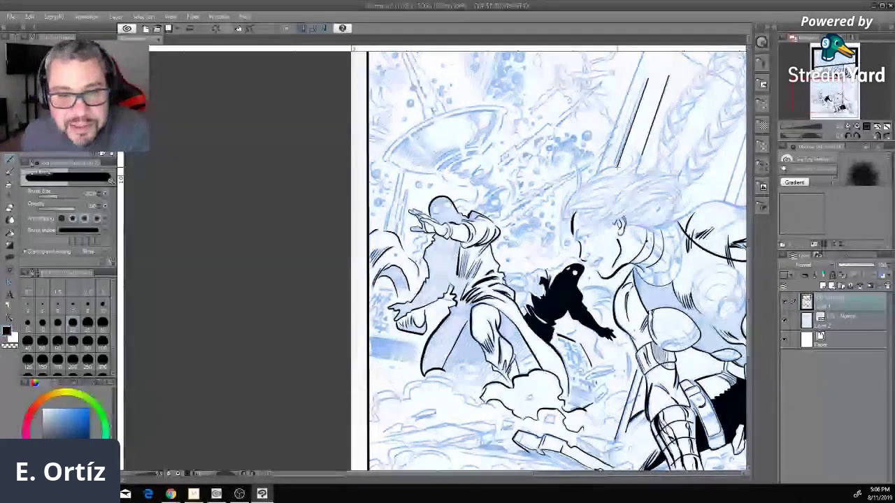
pyautogui.moveTo(642, 82); pyautogui.dragTo(616, 163)
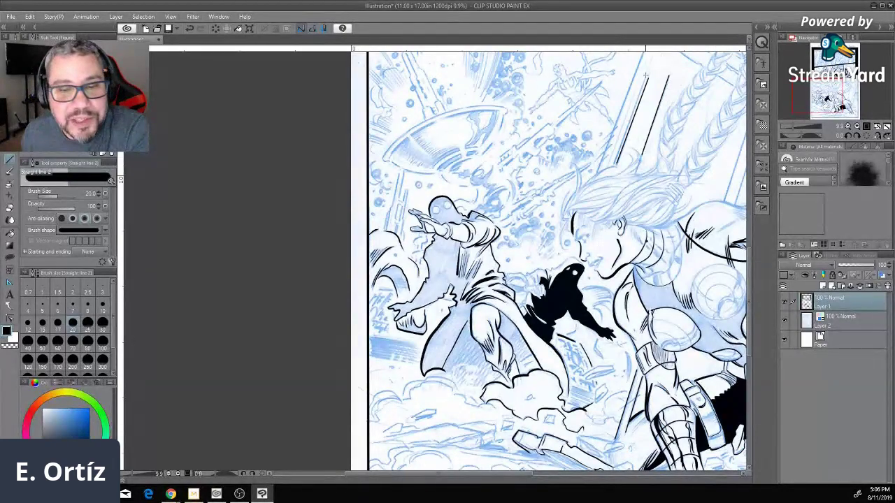
pyautogui.moveTo(645, 75); pyautogui.dragTo(628, 120)
pyautogui.moveTo(645, 80); pyautogui.dragTo(614, 165)
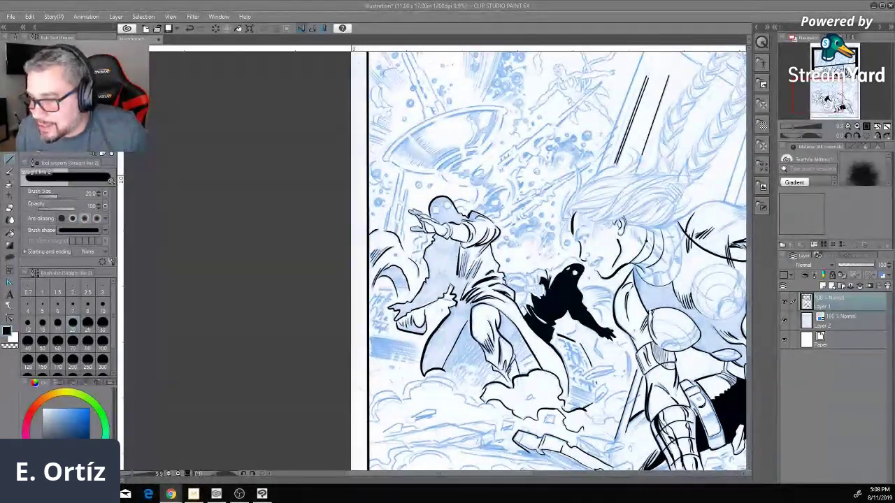
# Step: Bring up the Restream Chat window to read the latest messages and return to the comic page
pyautogui.moveTo(894, 308); pyautogui.dragTo(674, 98)
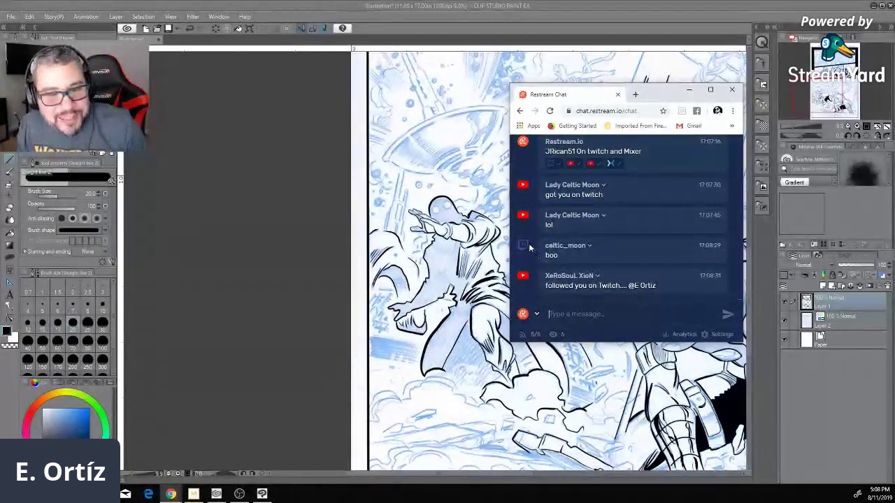
pyautogui.moveTo(661, 89); pyautogui.dragTo(893, 264)
pyautogui.hotkey('alt', 'Tab')
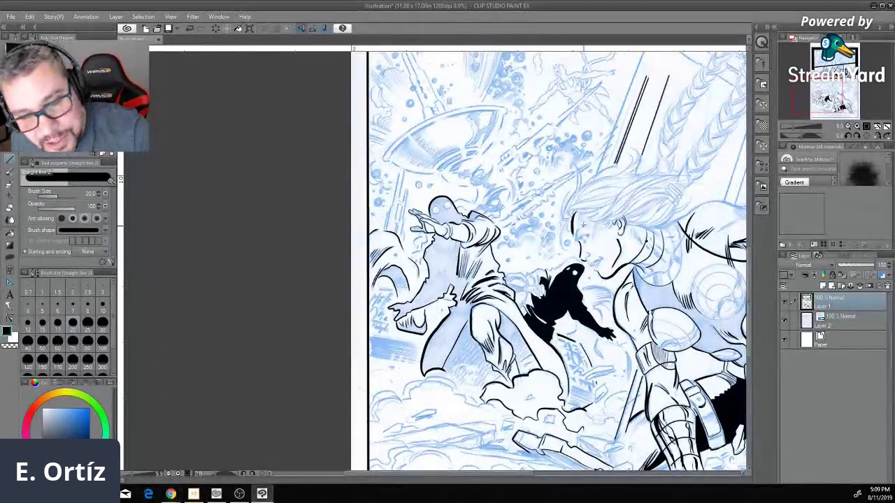
# Step: Switch back to the Real G-Pen in black and ink the woman's facial features and the hatching below her ear, undoing stray strokes
pyautogui.press('x')
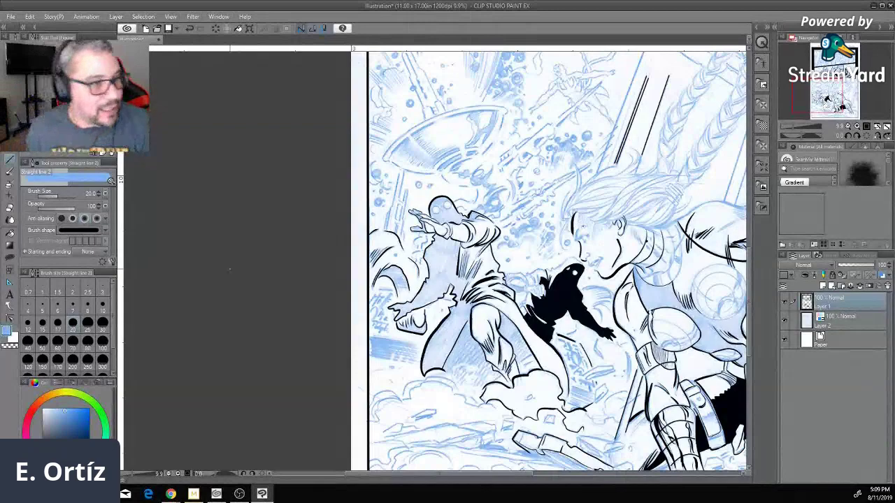
pyautogui.click(12, 158)
pyautogui.press('x')
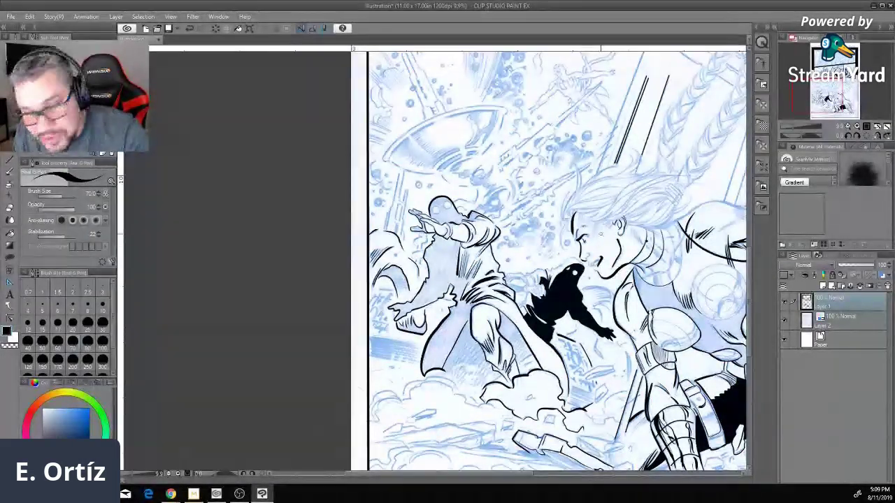
pyautogui.hotkey('ctrl', 'z')
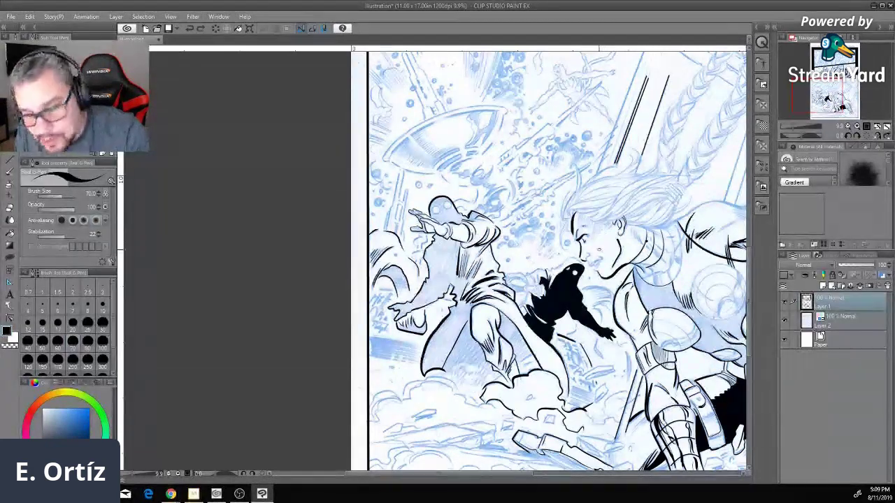
pyautogui.scroll(1, 598, 248)
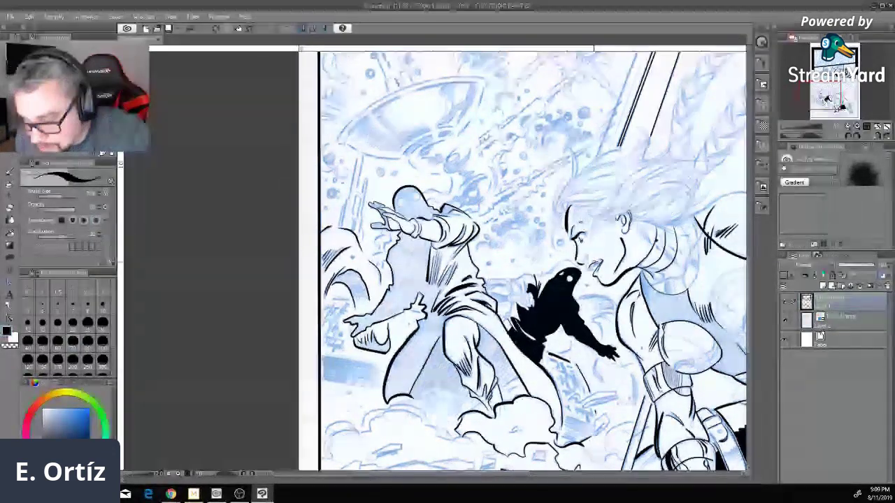
pyautogui.hotkey('ctrl', 'z')
pyautogui.scroll(2, 591, 262)
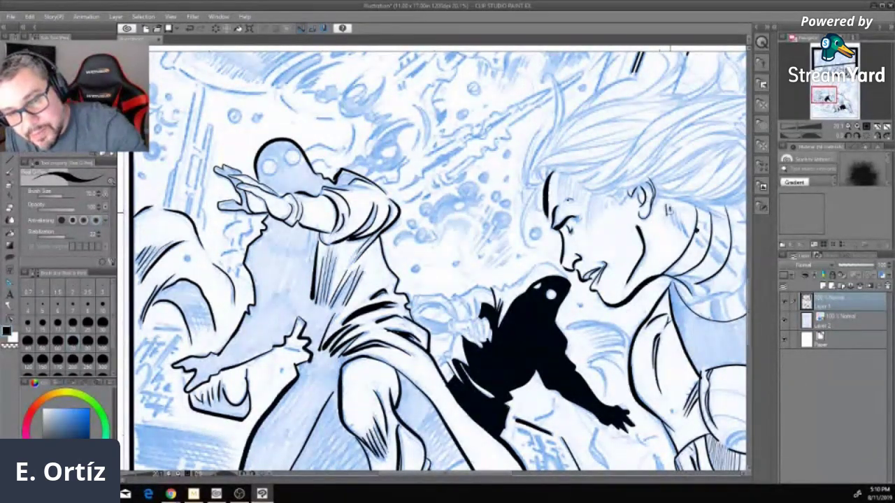
pyautogui.moveTo(671, 210); pyautogui.dragTo(686, 233)
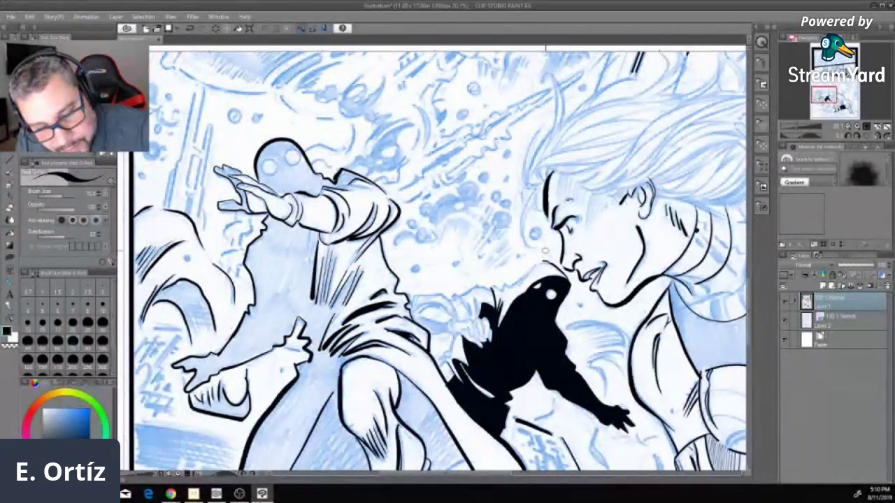
# Step: Ink the jagged contour above the small black creature's head and the pencilled shape behind its back, undoing stray strokes
pyautogui.hotkey('alt', '[')
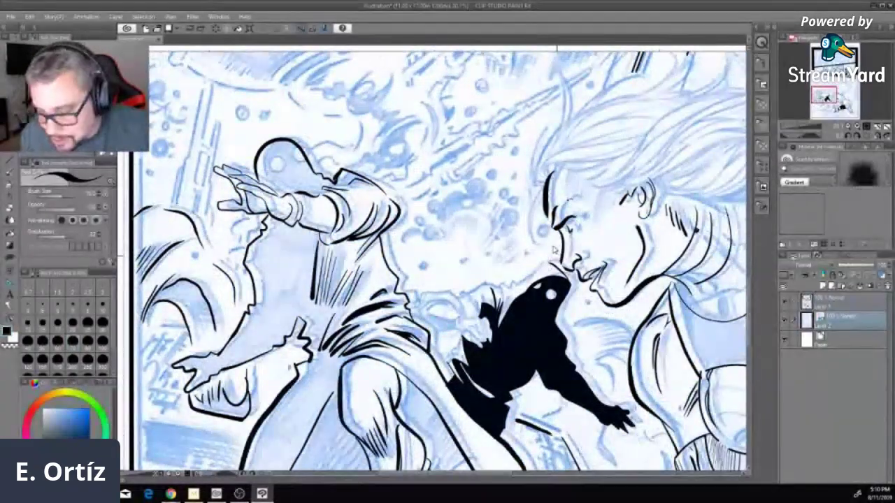
pyautogui.hotkey('alt', ']')
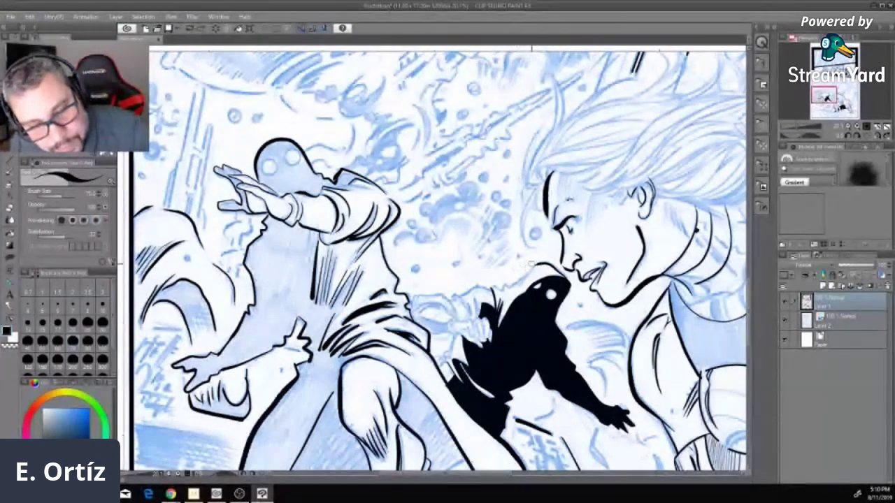
pyautogui.moveTo(526, 275); pyautogui.dragTo(513, 295)
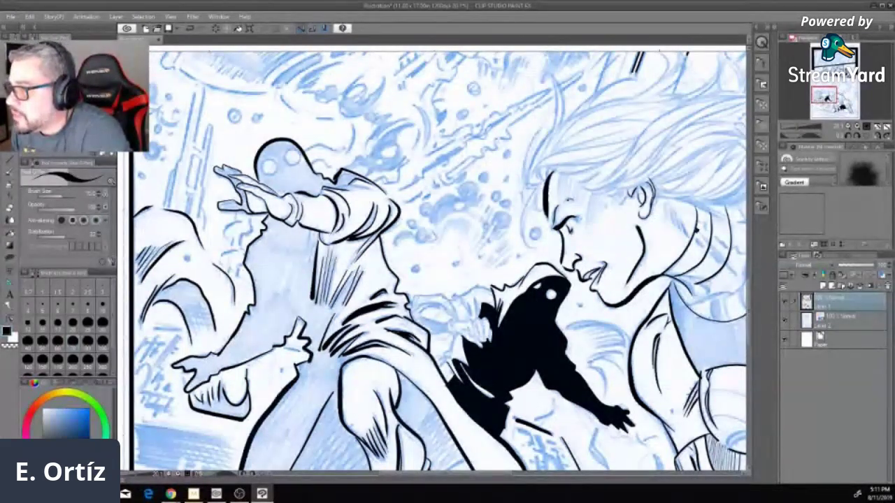
pyautogui.hotkey('alt', 'Tab')
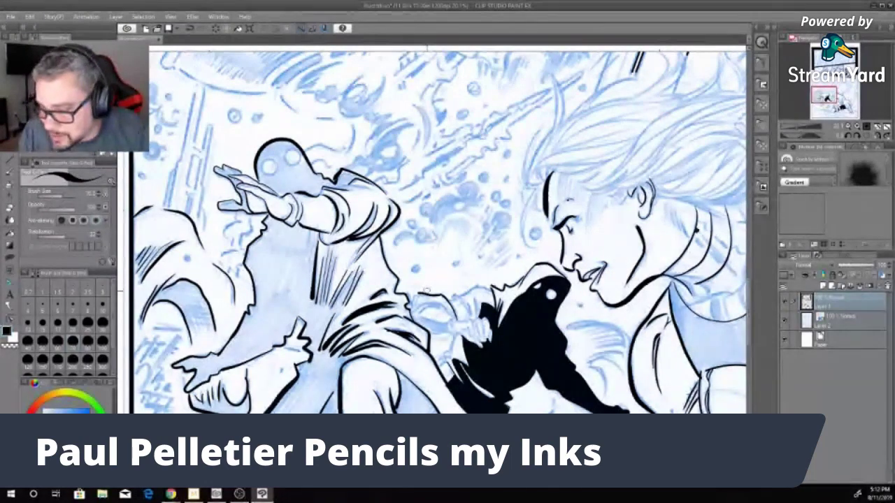
pyautogui.hotkey('ctrl', 'z')
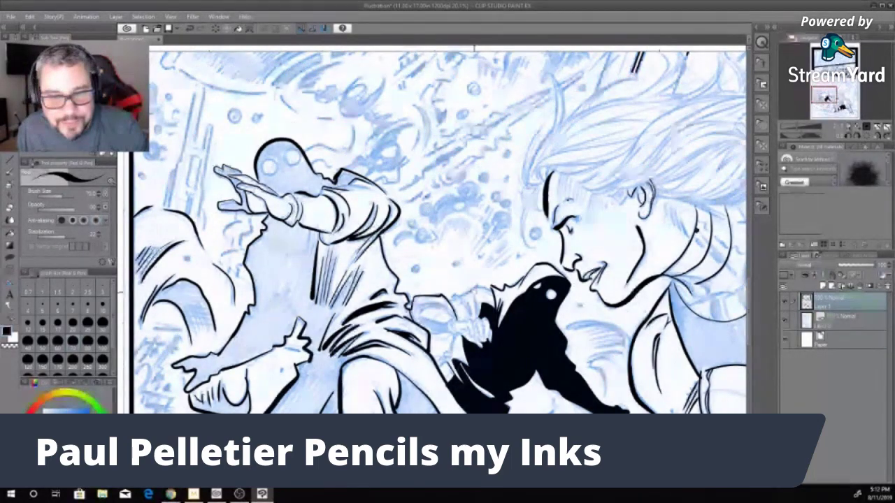
pyautogui.hotkey('ctrl', '-')
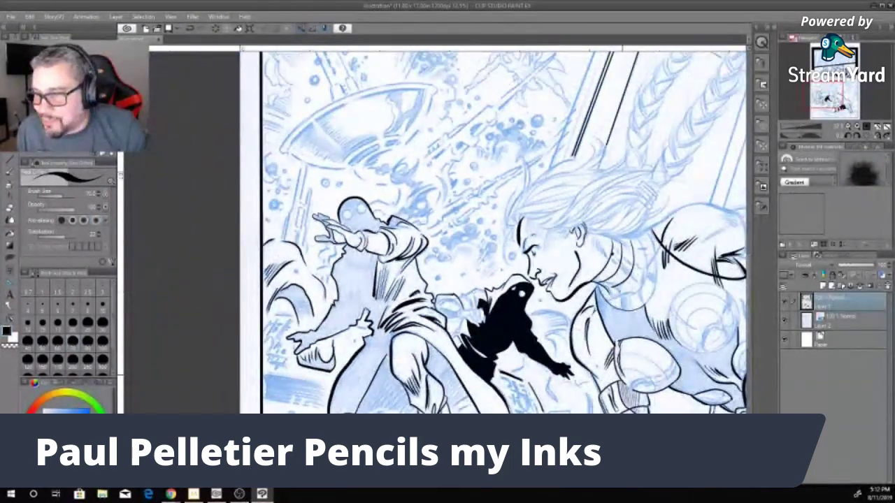
pyautogui.hotkey('ctrl', 'z')
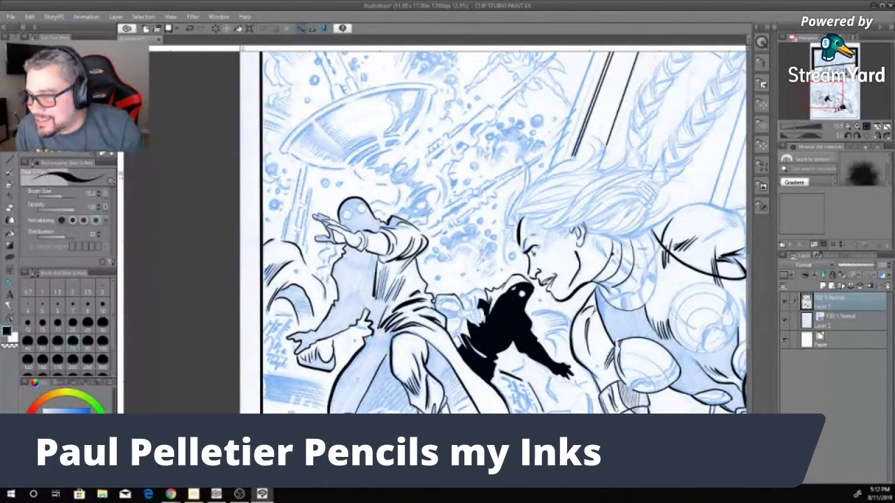
pyautogui.press('[')
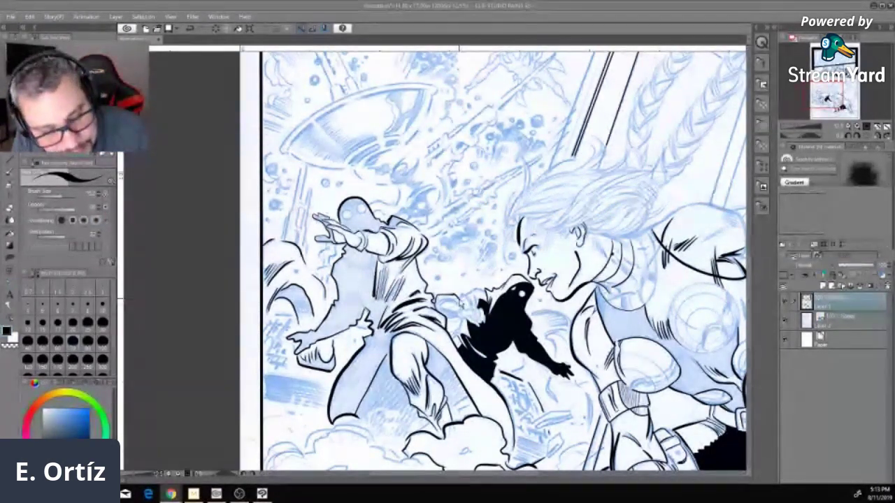
pyautogui.hotkey('alt', 'Tab')
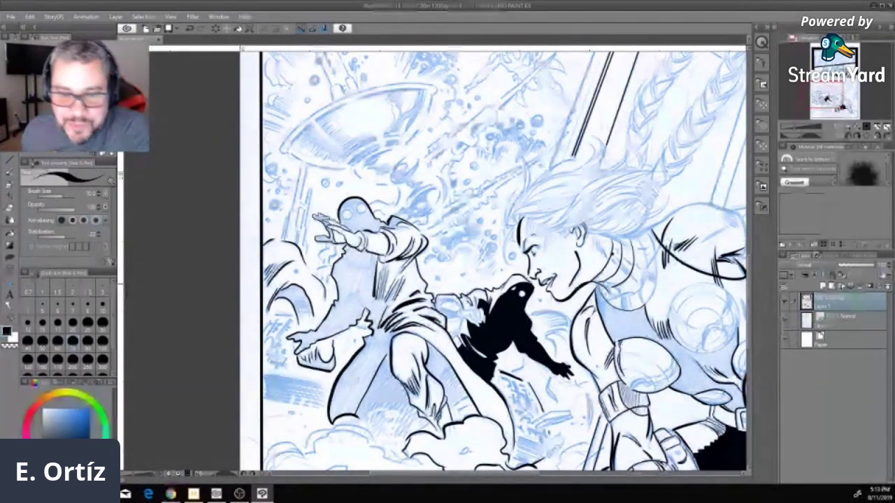
# Step: Toggle the blue layer colour of Layer 2 off and on to compare the original pencils in the page's top panel
pyautogui.scroll(5, 461, 287)
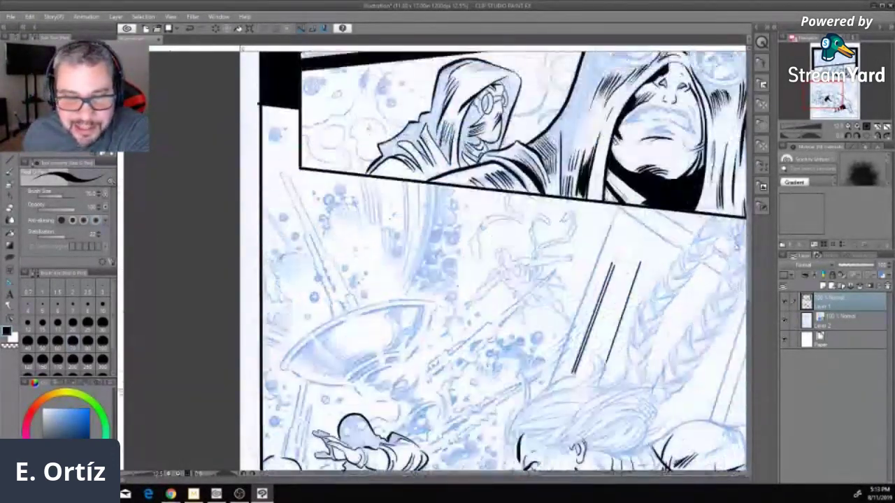
pyautogui.scroll(8, 504, 280)
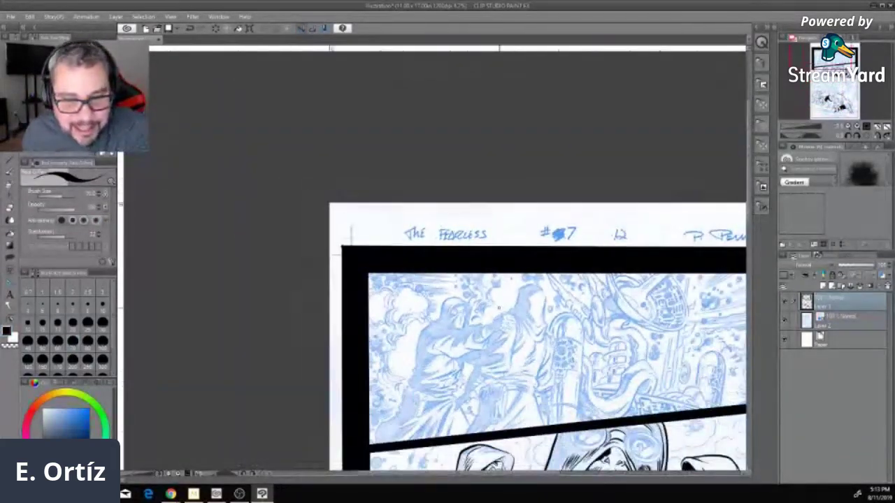
pyautogui.hscroll(6, 433, 336)
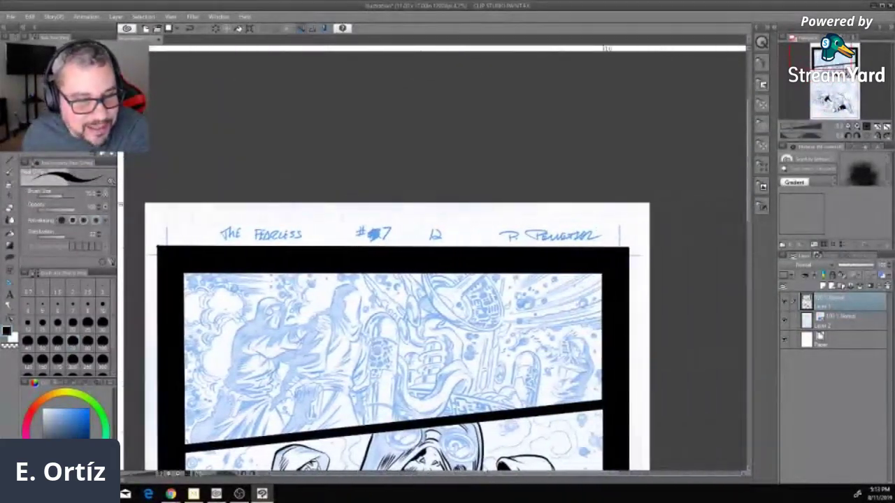
pyautogui.hscroll(-1, 392, 350)
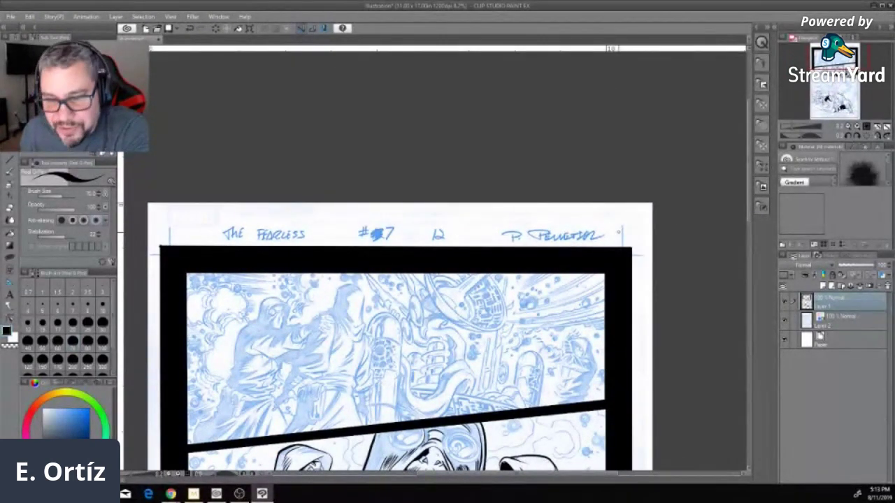
pyautogui.click(850, 323)
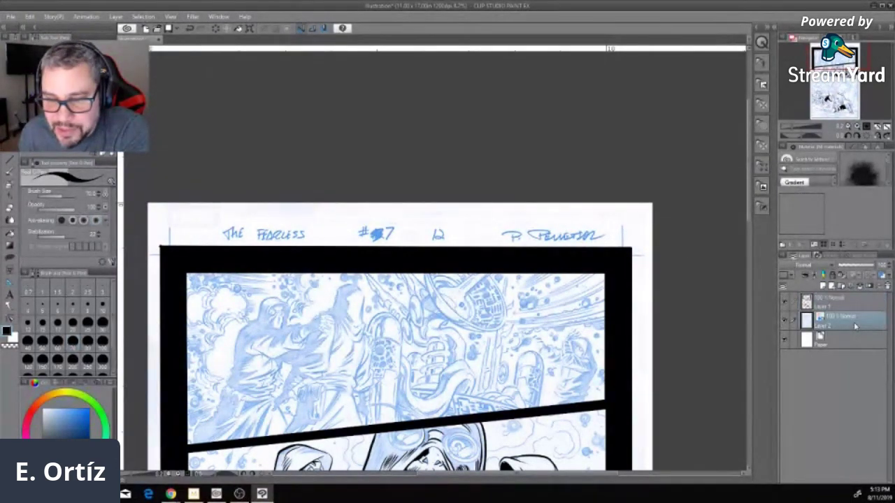
pyautogui.click(880, 276)
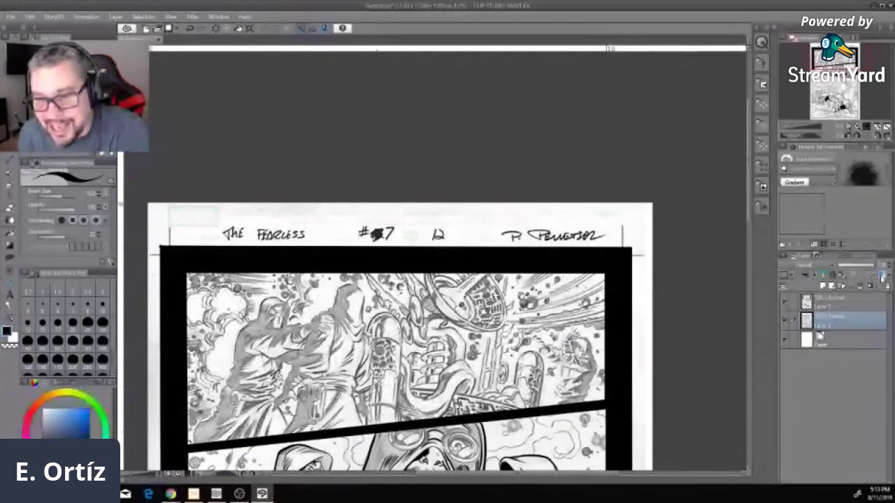
pyautogui.click(882, 277)
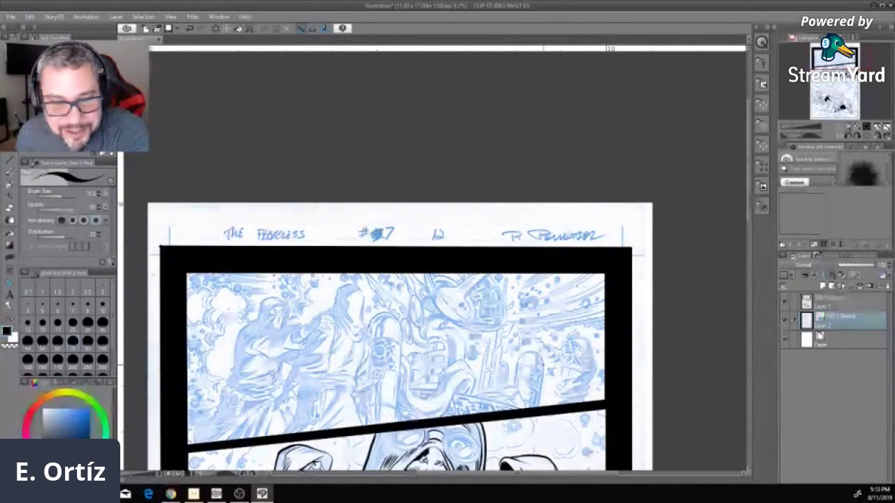
# Step: Make Layer 1 active and ink the first robed figure's back contour and the edges of the gap between the two figures
pyautogui.scroll(-2, 542, 349)
pyautogui.scroll(4, 490, 315)
pyautogui.scroll(-1, 392, 315)
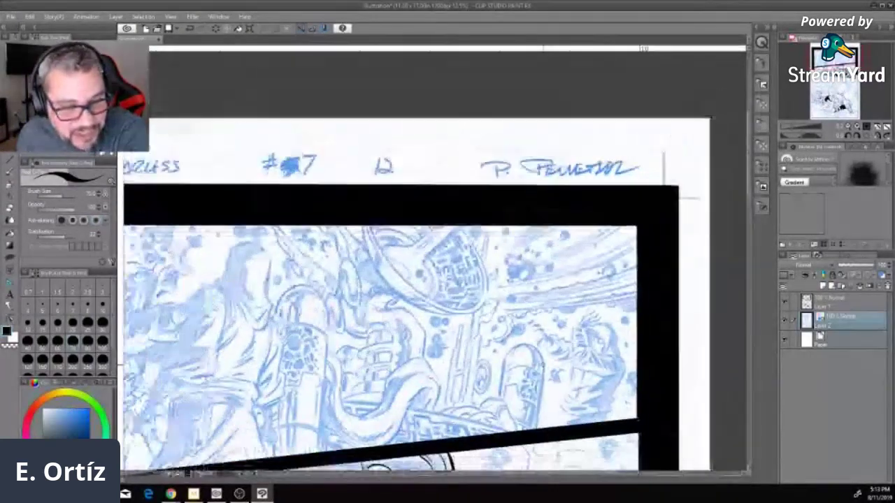
pyautogui.scroll(1, 392, 315)
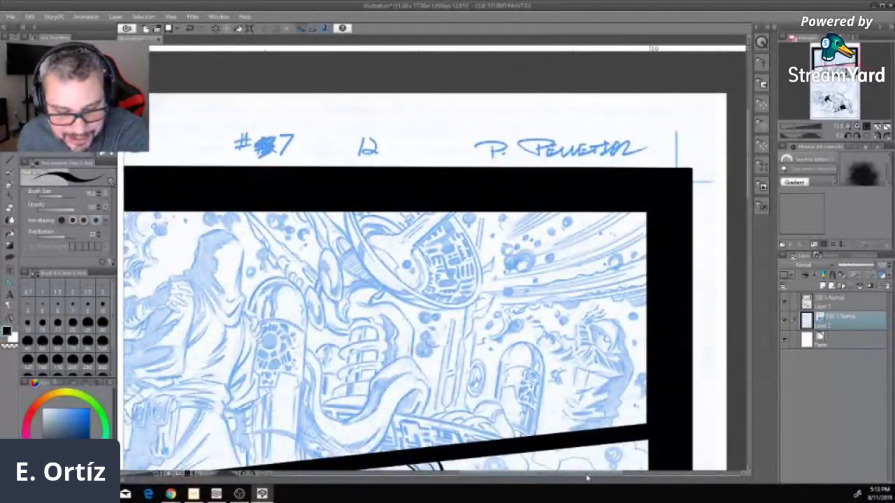
pyautogui.moveTo(595, 476); pyautogui.dragTo(547, 481)
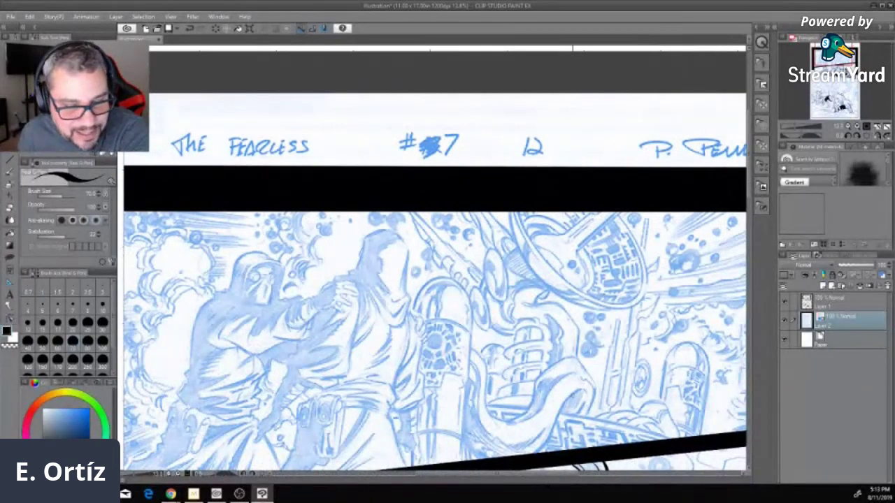
pyautogui.scroll(-2, 434, 315)
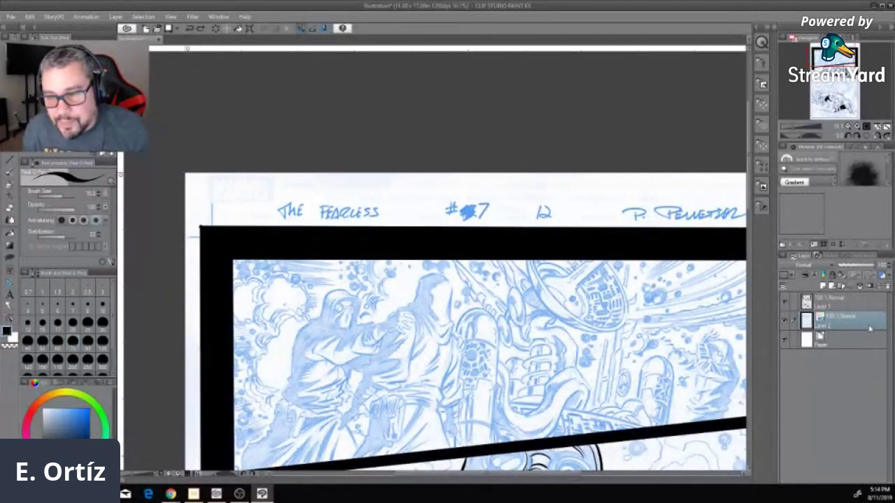
pyautogui.click(849, 307)
pyautogui.moveTo(309, 316); pyautogui.dragTo(289, 372)
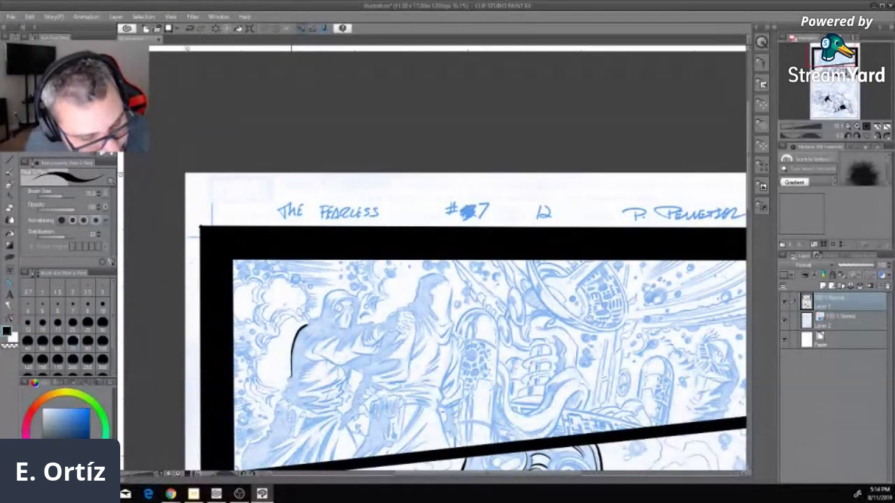
pyautogui.moveTo(289, 379); pyautogui.dragTo(284, 403)
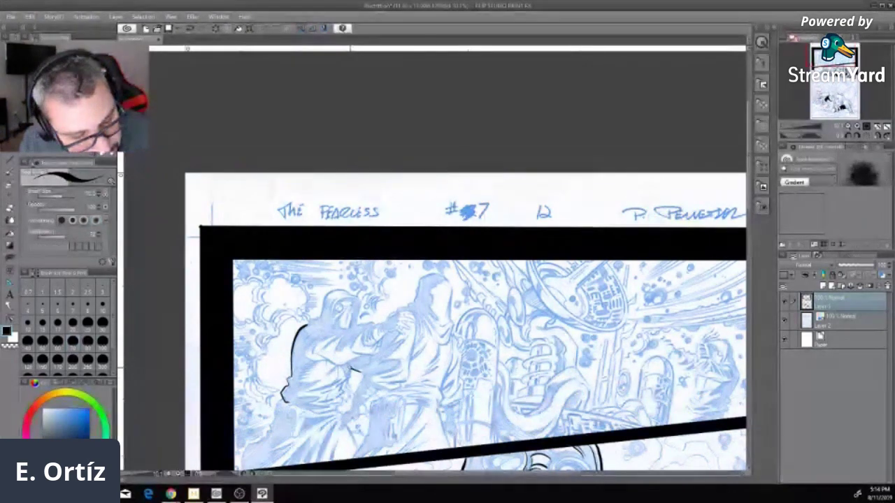
pyautogui.moveTo(351, 368); pyautogui.dragTo(347, 378)
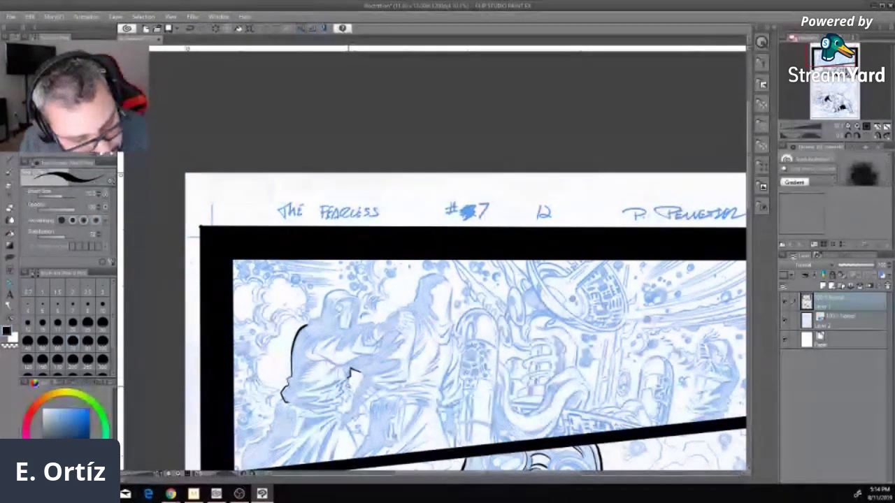
pyautogui.moveTo(349, 379); pyautogui.dragTo(347, 402)
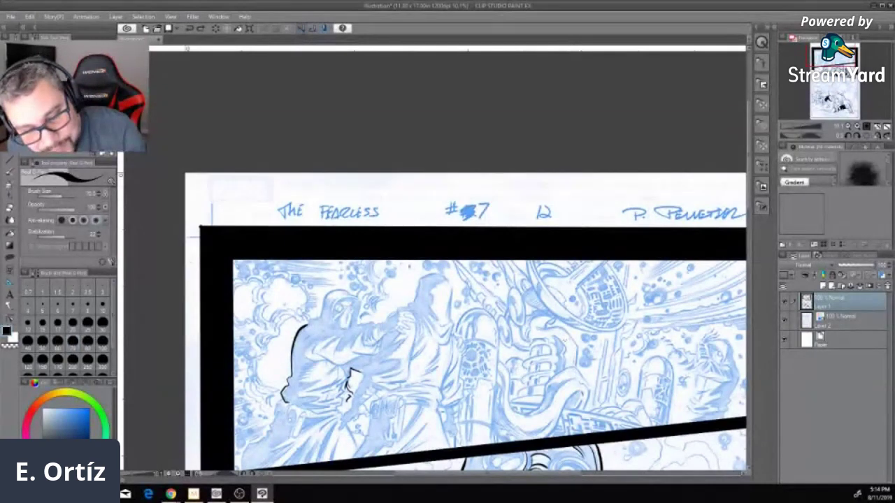
# Step: Ink the curved contours of the large machine tubing in the middle of the top panel
pyautogui.moveTo(566, 335); pyautogui.dragTo(576, 363)
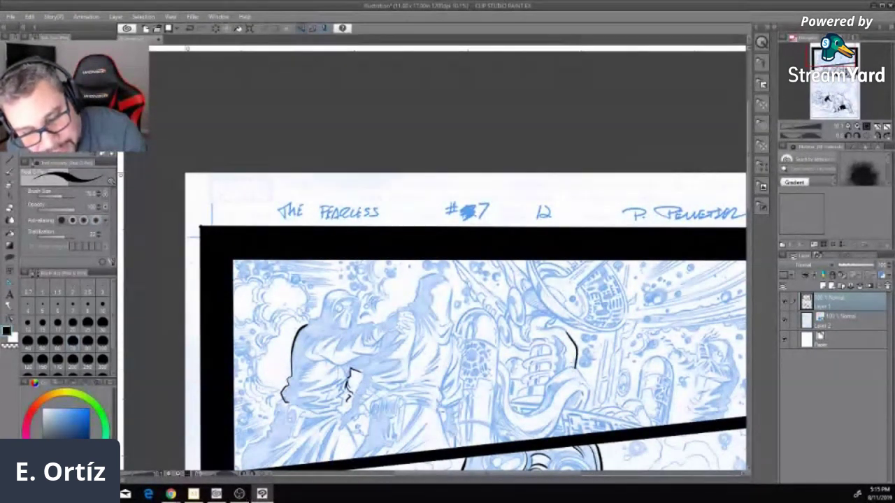
pyautogui.moveTo(554, 337)
pyautogui.mouseDown()
pyautogui.moveTo(566, 357)
pyautogui.moveTo(567, 367)
pyautogui.moveTo(556, 365)
pyautogui.moveTo(565, 404)
pyautogui.moveTo(545, 439)
pyautogui.mouseUp()
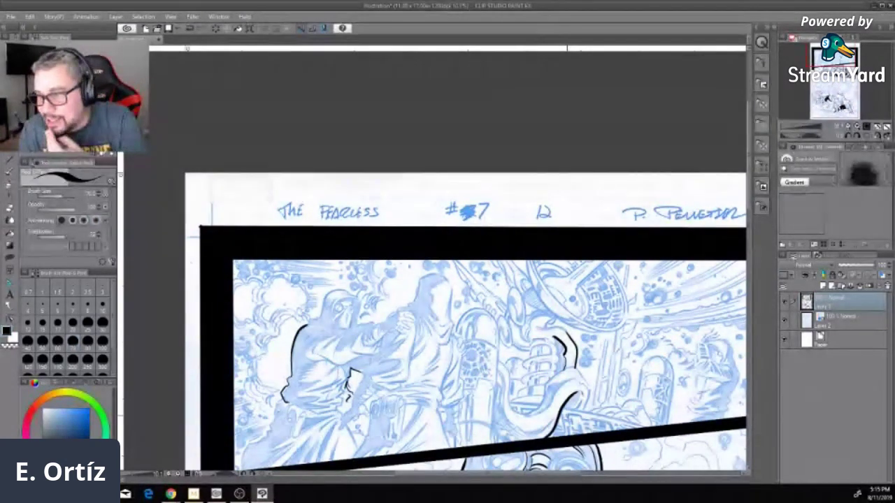
pyautogui.press('e')
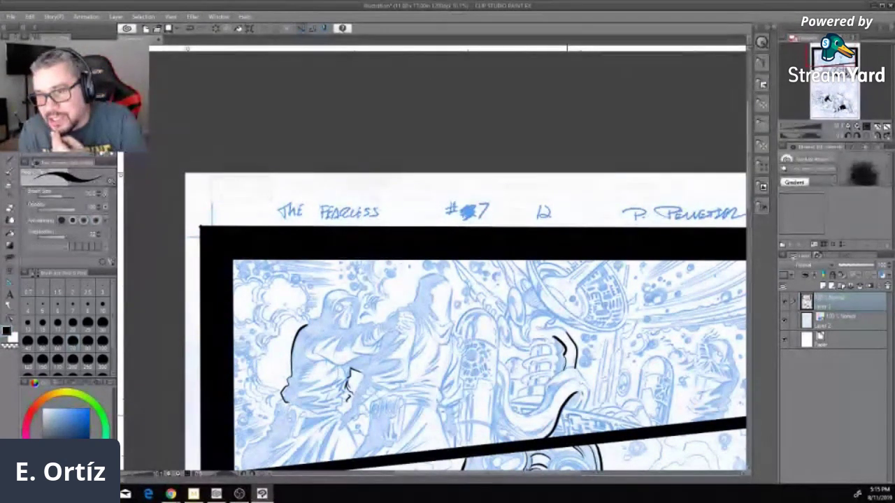